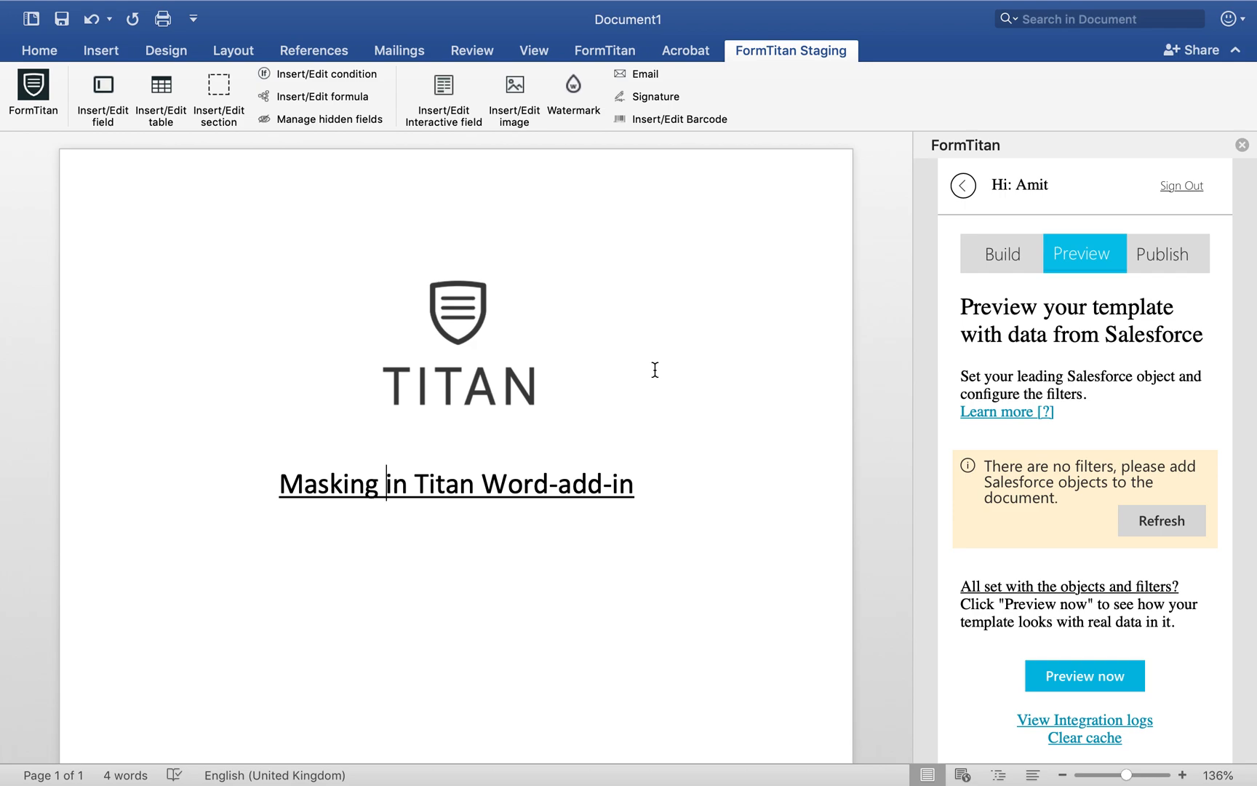
Add a new empty line below the "Masking in Titan Word-add-in" heading for a merge field.
{"action": "left_click", "coordinate": [648, 491]}
{"action": "key", "text": "Return"}
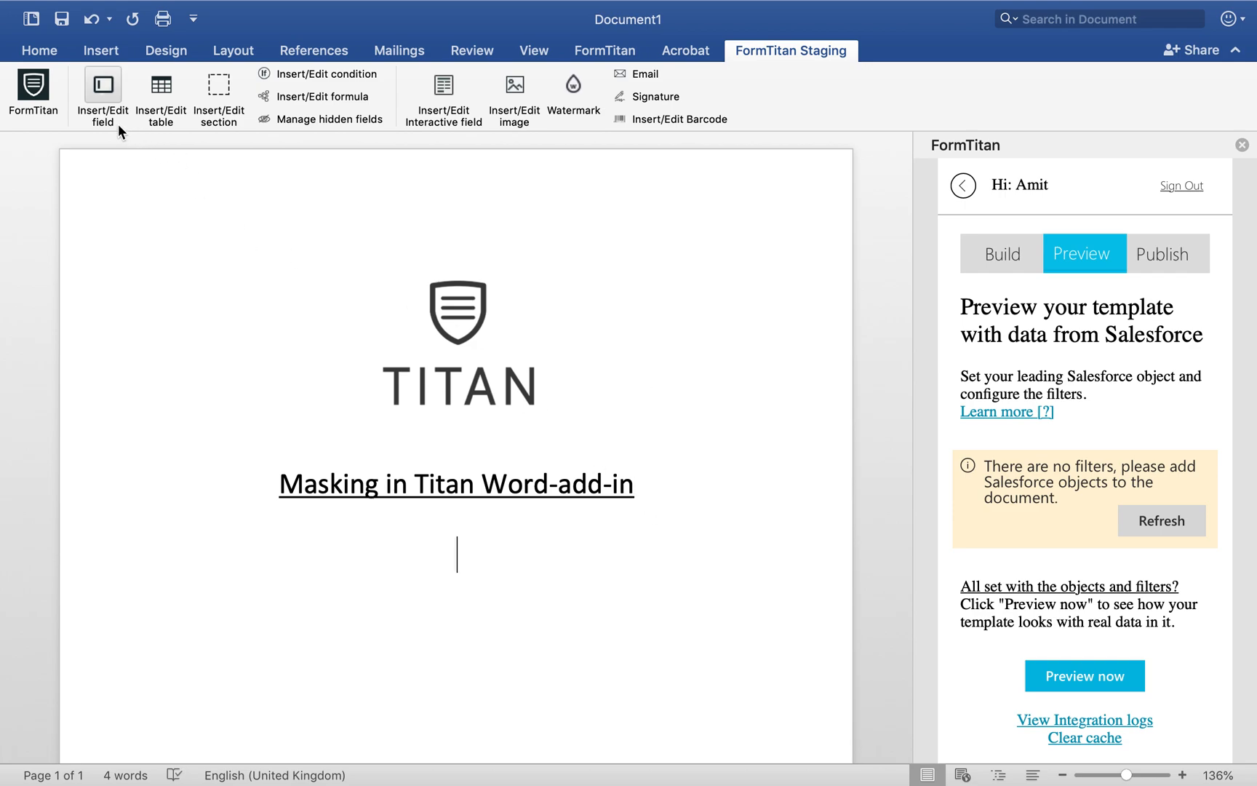
{"action": "left_click", "coordinate": [106, 98]}
Switch to the Salesforce opportunity record in the browser, examine its Order Number value, and return to the Word document.
{"action": "key", "text": "ctrl+Right"}
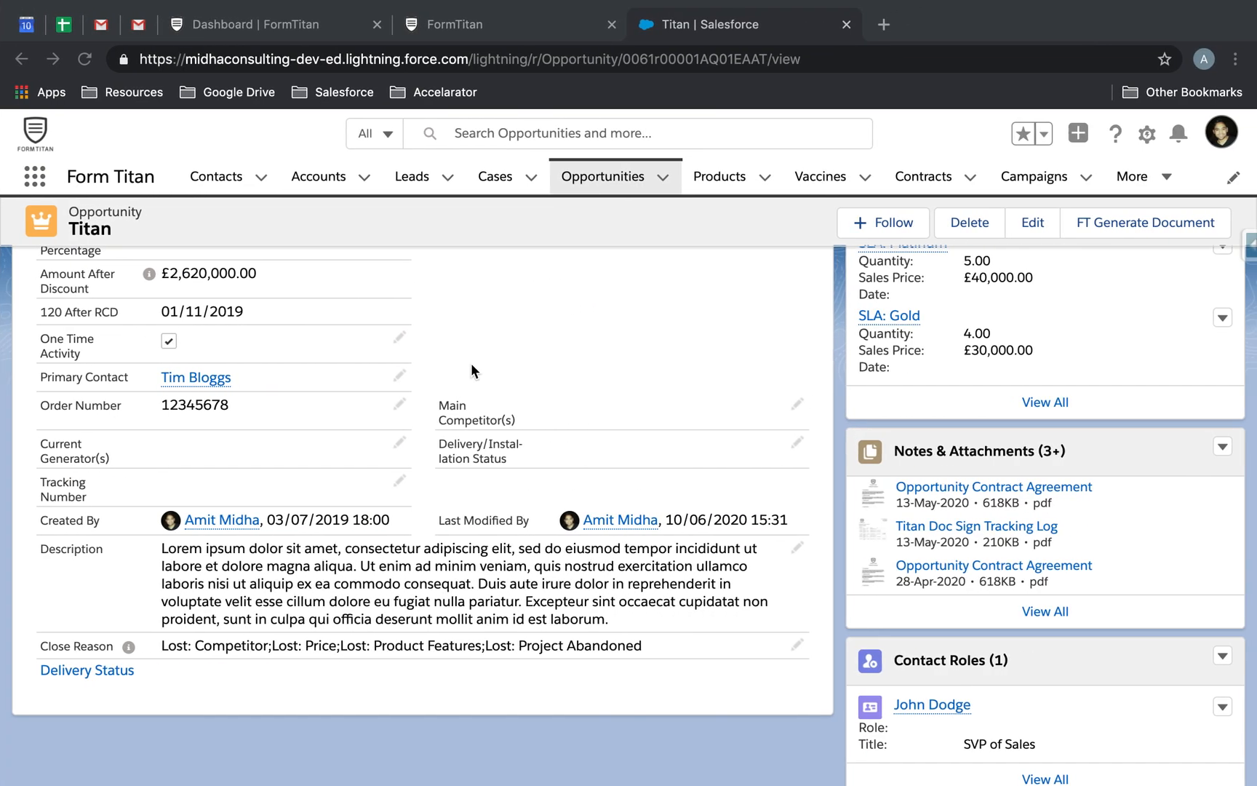
{"action": "scroll", "coordinate": [177, 454], "scroll_direction": "up", "scroll_amount": 1}
{"action": "left_click_drag", "start_coordinate": [169, 451], "coordinate": [253, 443]}
{"action": "key", "text": "ctrl+Left"}
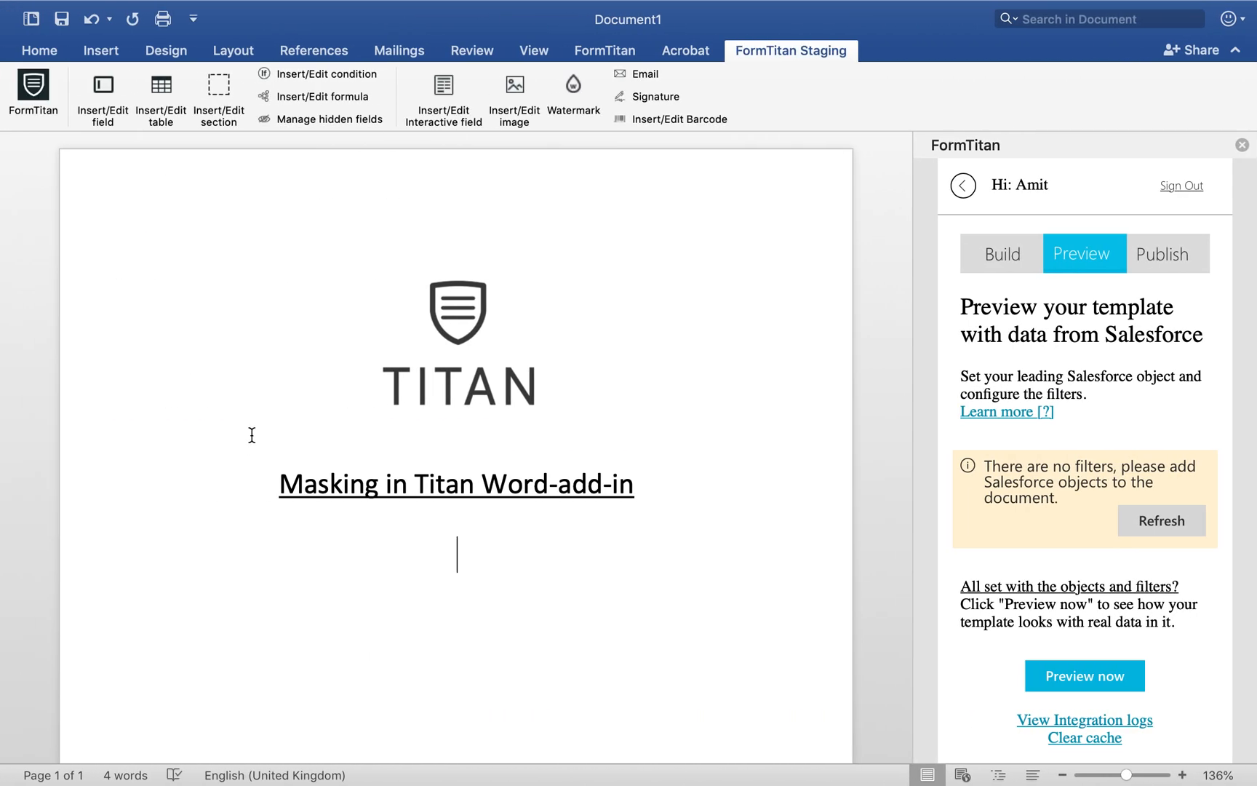
Insert the Opportunity object's Order Number field with the comment "Opp Data" below the heading, and remove its underline.
{"action": "left_click", "coordinate": [103, 100]}
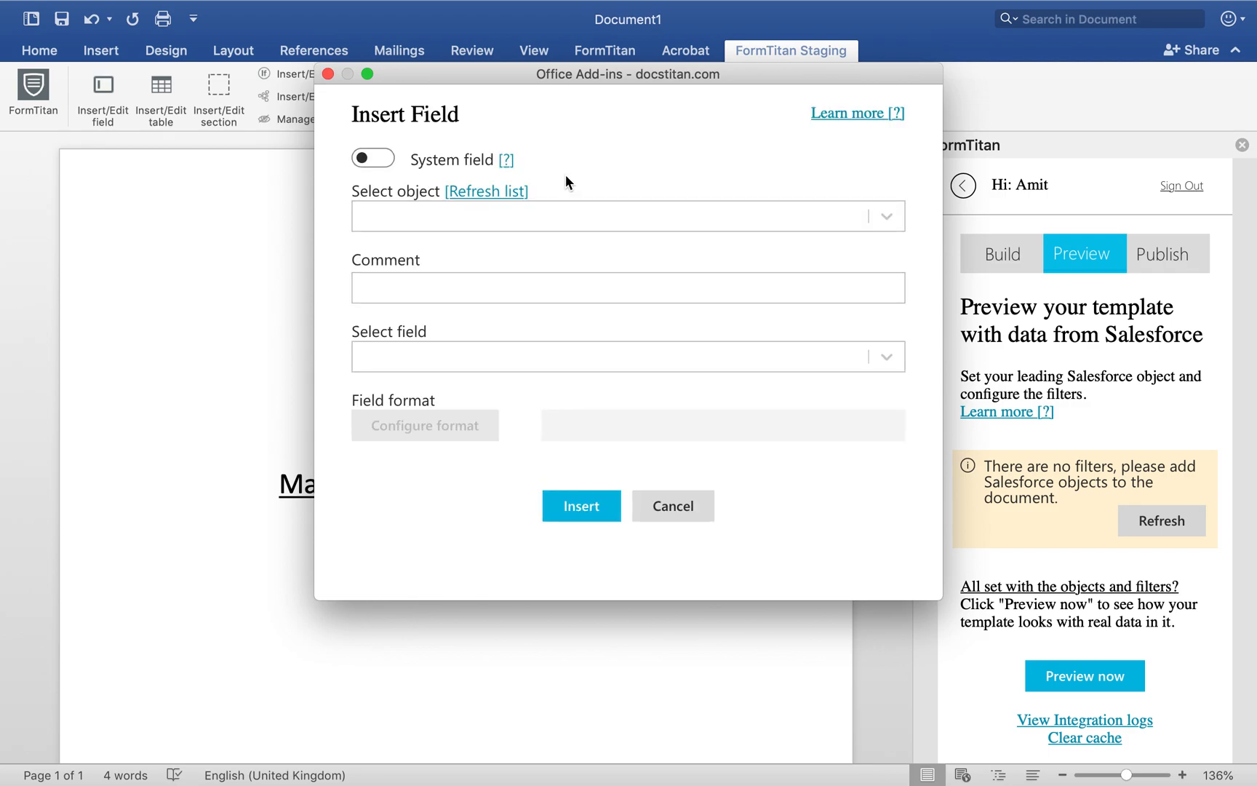
{"action": "left_click", "coordinate": [485, 219]}
{"action": "type", "text": "opp"}
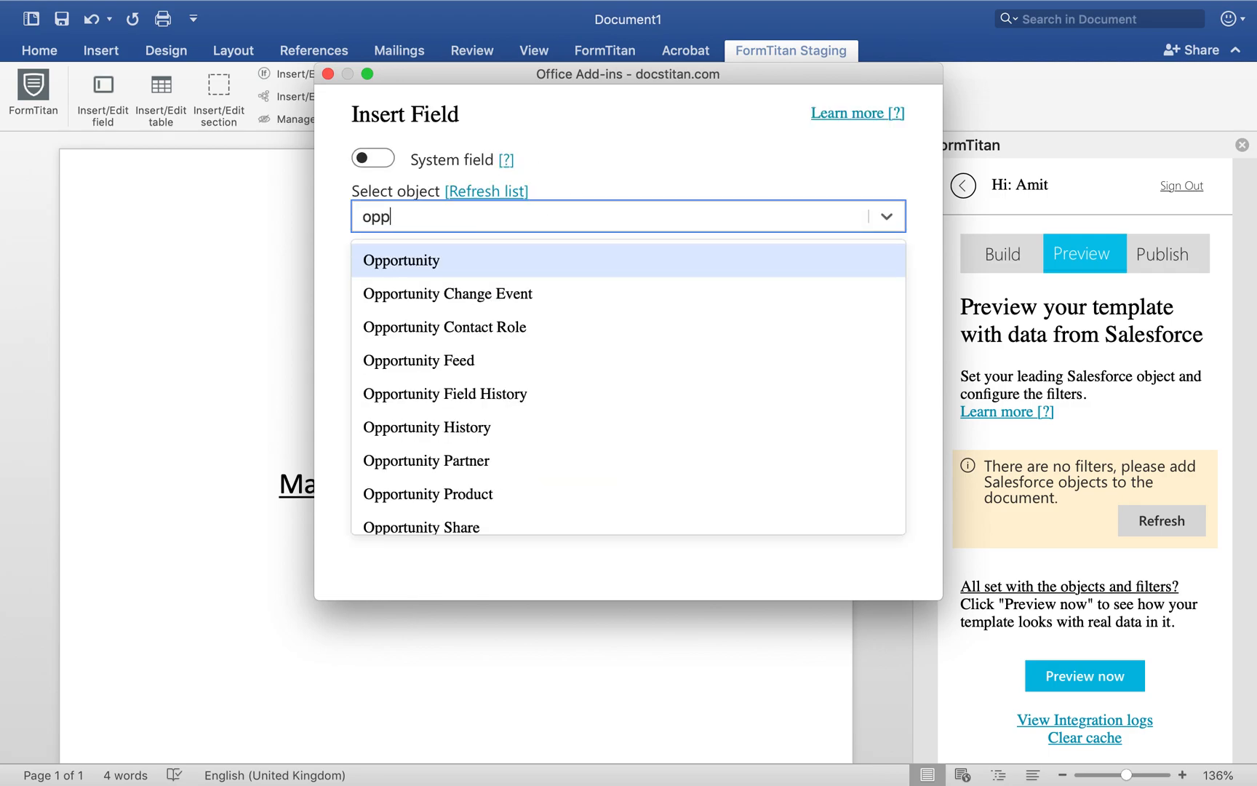
{"action": "left_click", "coordinate": [431, 274]}
{"action": "type", "text": "Opp Data"}
{"action": "left_click", "coordinate": [456, 363]}
{"action": "type", "text": "orde"}
{"action": "left_click", "coordinate": [448, 397]}
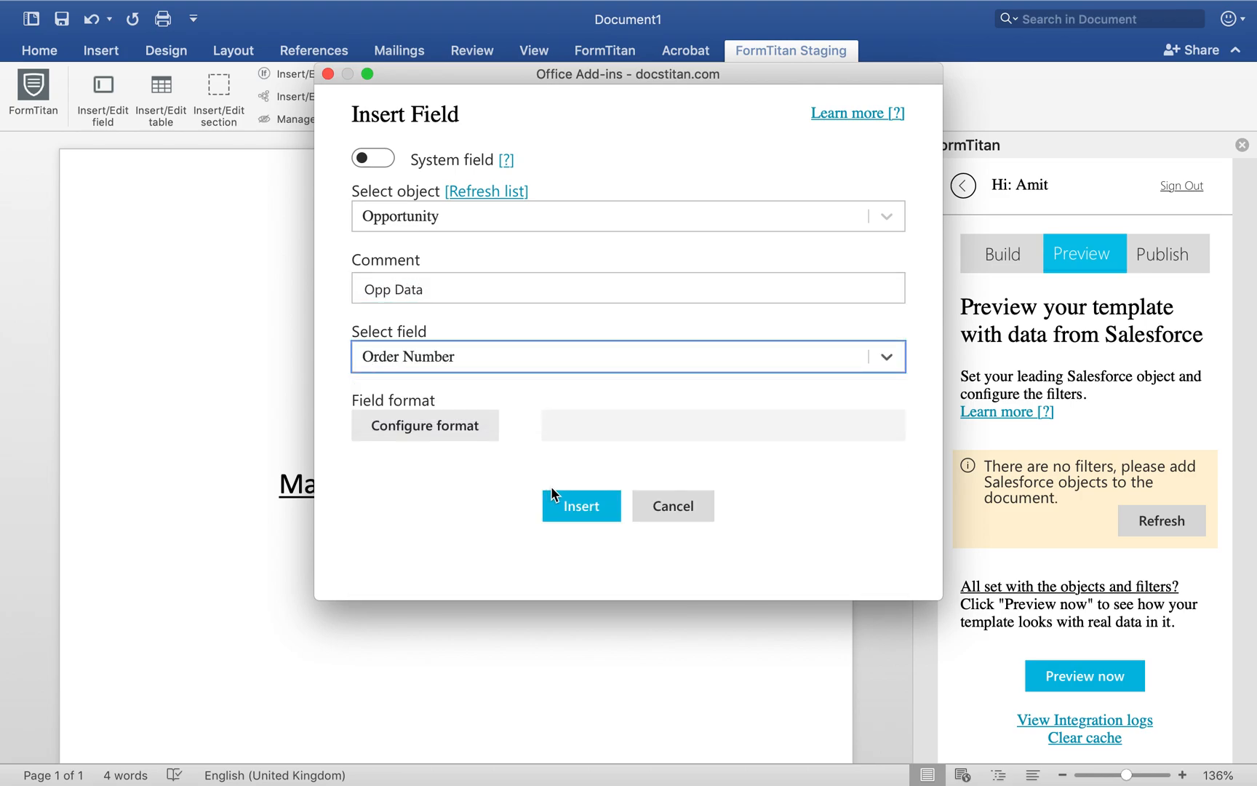
{"action": "left_click", "coordinate": [561, 505]}
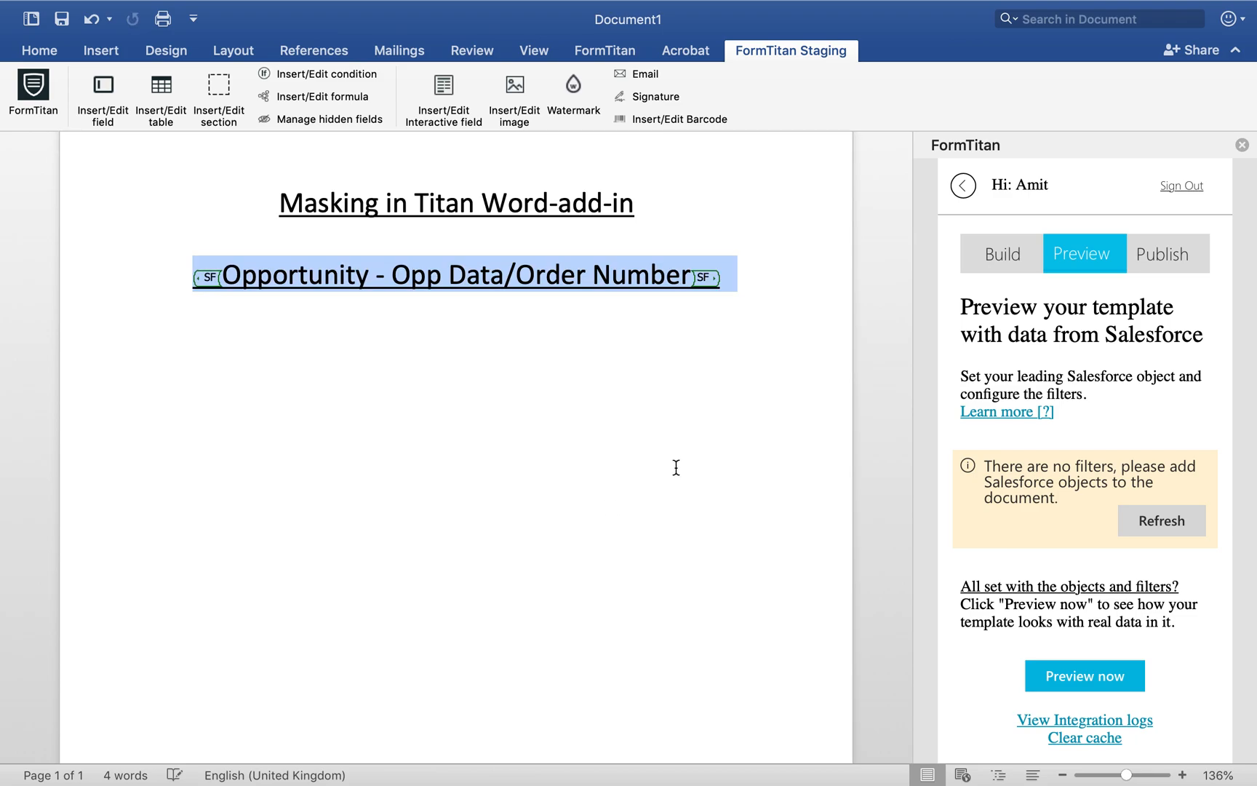
{"action": "left_click", "coordinate": [39, 50]}
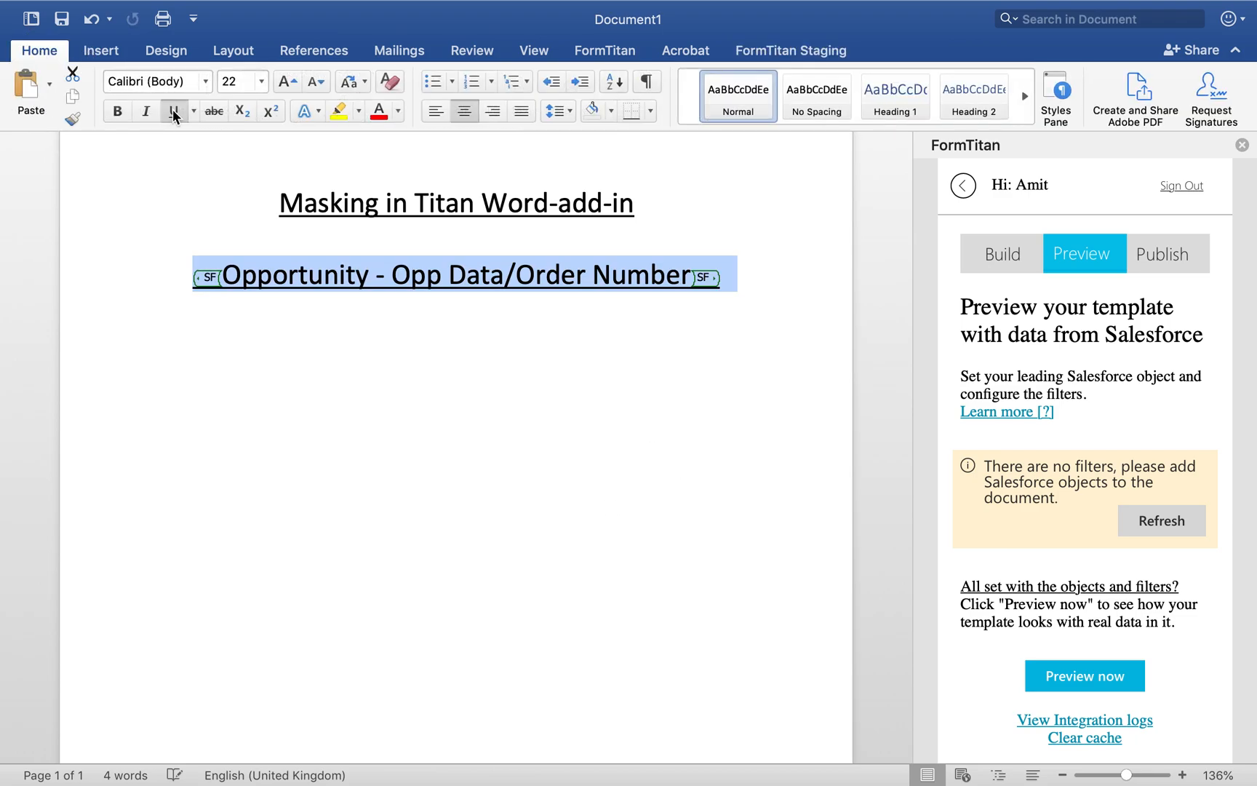
{"action": "left_click", "coordinate": [506, 343]}
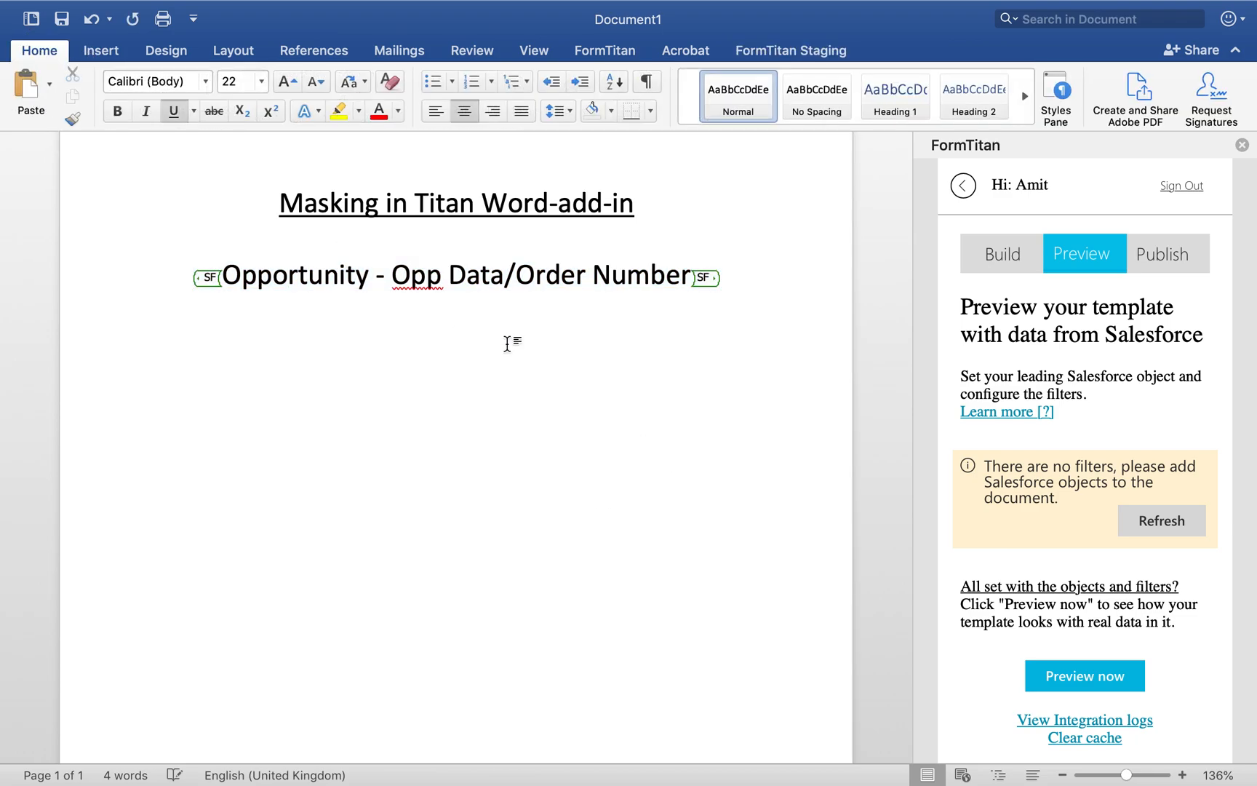
Refresh the template's object list, open the filter for Opportunity - Opp Data, and copy the opportunity's record ID from its Salesforce URL.
{"action": "left_click", "coordinate": [1175, 524]}
{"action": "left_click", "coordinate": [1174, 516]}
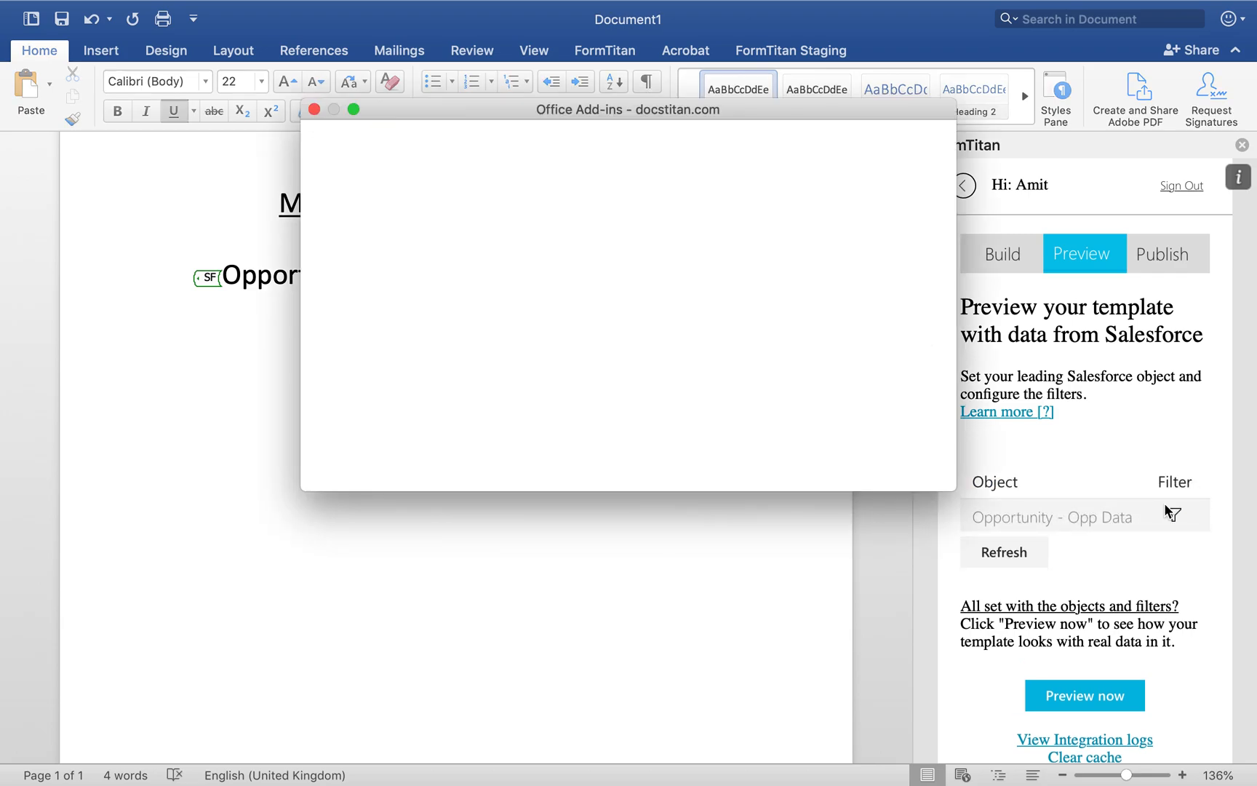
{"action": "key", "text": "ctrl+Left"}
{"action": "key", "text": "ctrl+Right"}
{"action": "key", "text": "ctrl+Right"}
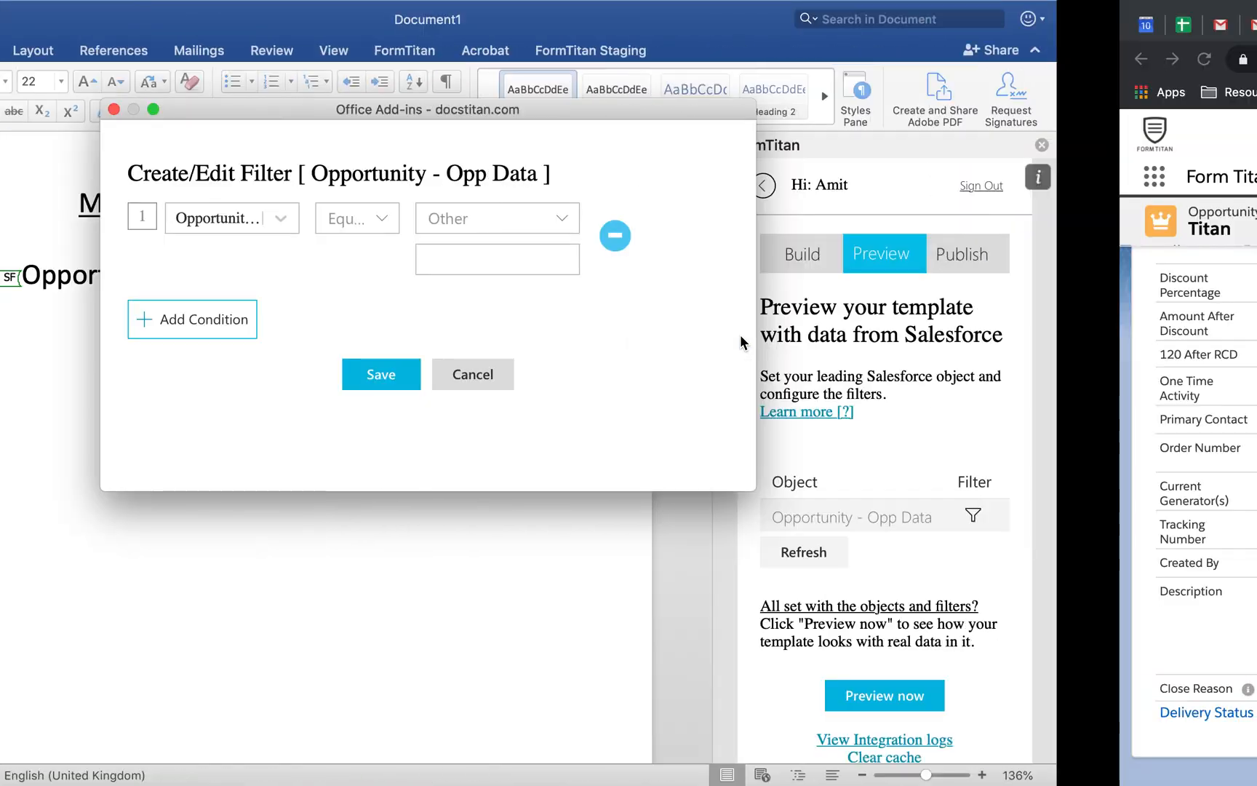
{"action": "left_click", "coordinate": [640, 58]}
{"action": "double_click", "coordinate": [640, 59]}
{"action": "key", "text": "ctrl+c"}
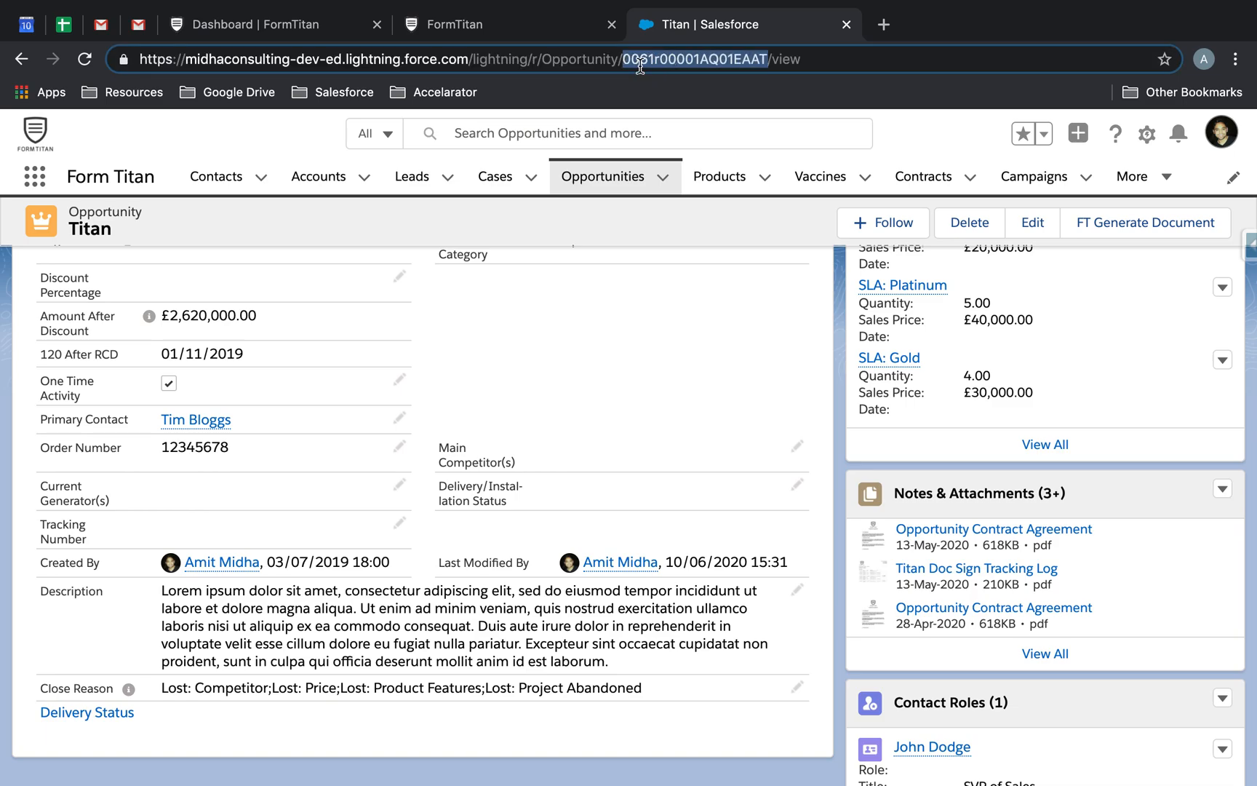
Filter Opportunity - Opp Data in Word by an Id equal to the copied record ID, and save the filter.
{"action": "key", "text": "ctrl+Left"}
{"action": "left_click", "coordinate": [579, 260]}
{"action": "key", "text": "ctrl+v"}
{"action": "left_click", "coordinate": [476, 373]}
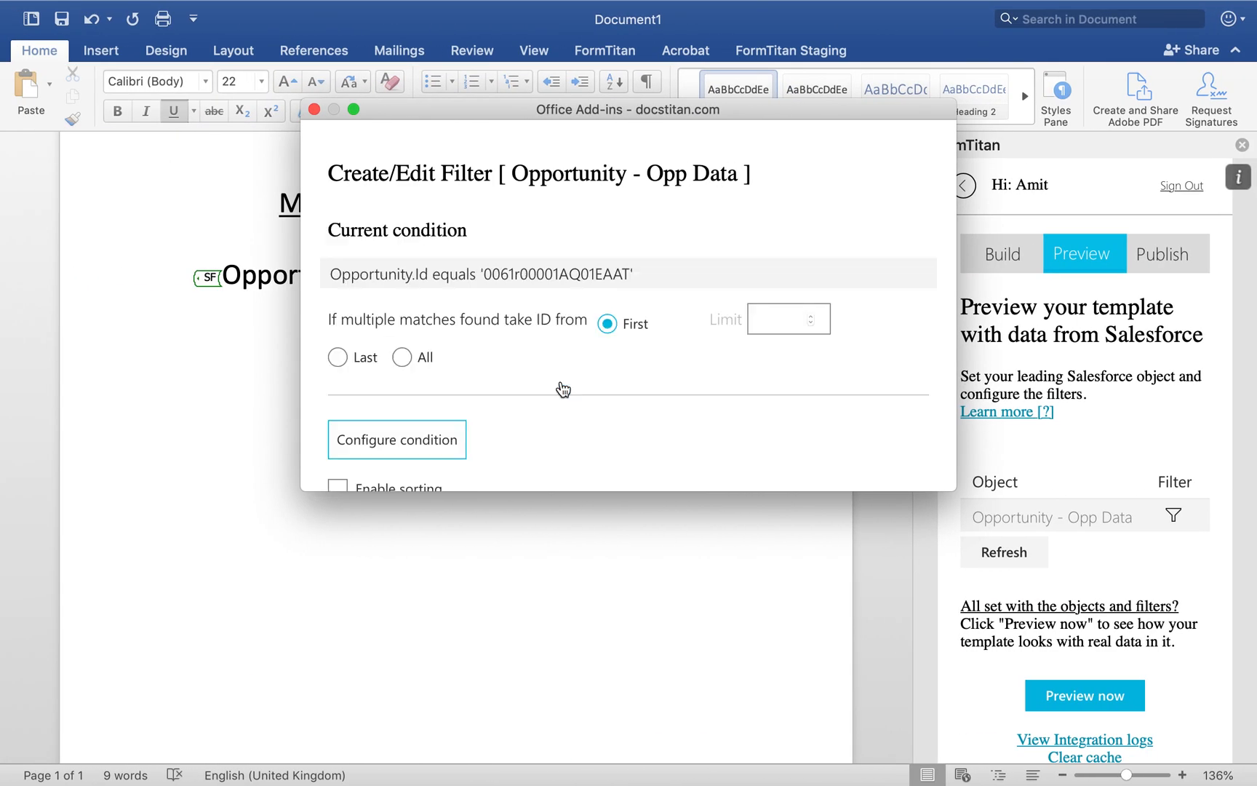
{"action": "scroll", "coordinate": [639, 399], "scroll_direction": "down", "scroll_amount": 3}
{"action": "left_click", "coordinate": [624, 466]}
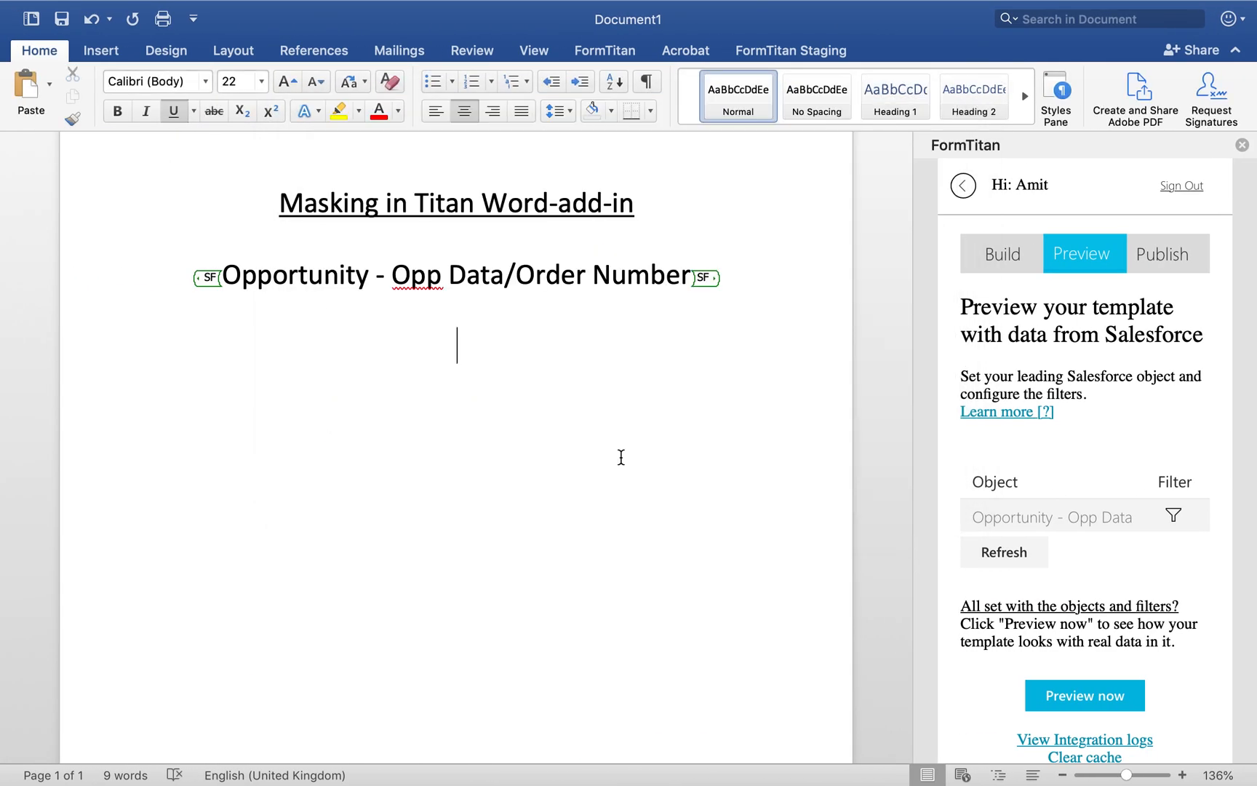
Preview the template with the Salesforce data to check the unmasked order number, and return to the template document.
{"action": "left_click", "coordinate": [1047, 698]}
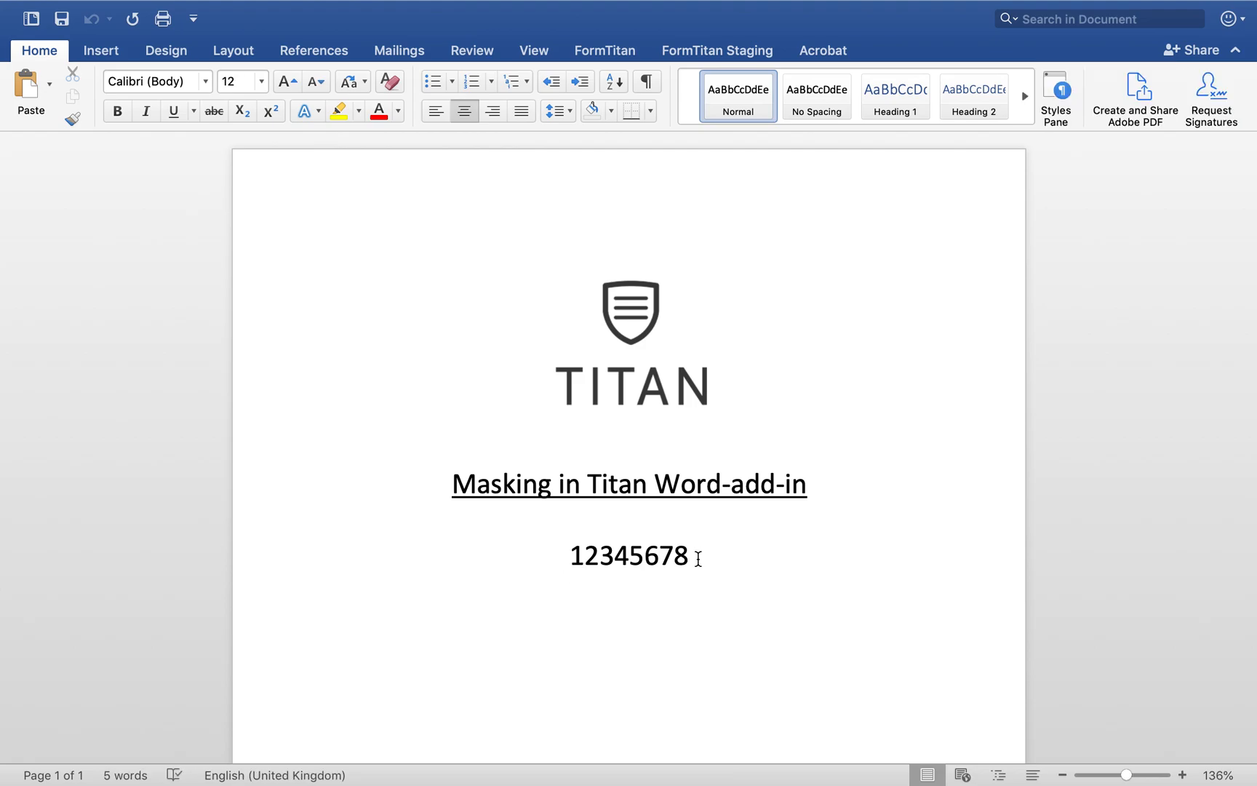
{"action": "key", "text": "ctrl+Left"}
{"action": "key", "text": "ctrl+Right"}
{"action": "mouse_move", "coordinate": [384, 1]}
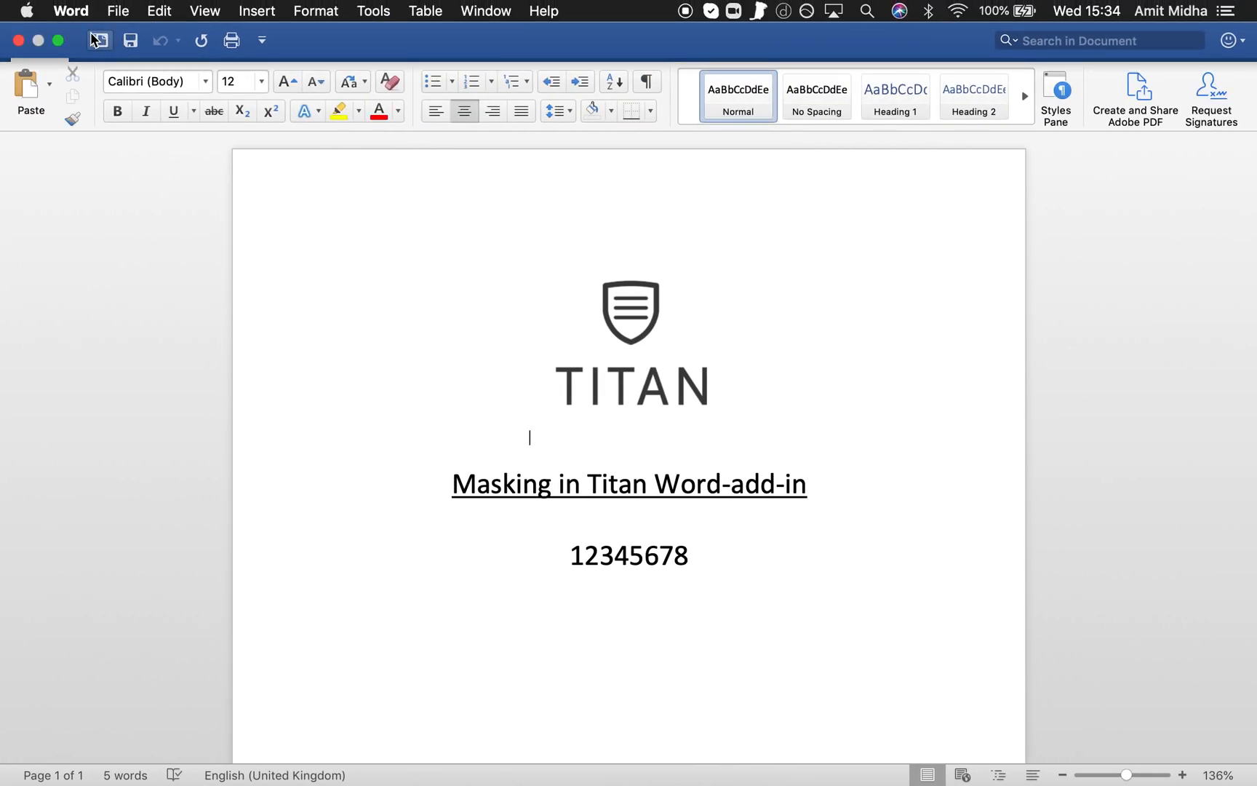
{"action": "key", "text": "ctrl+Left"}
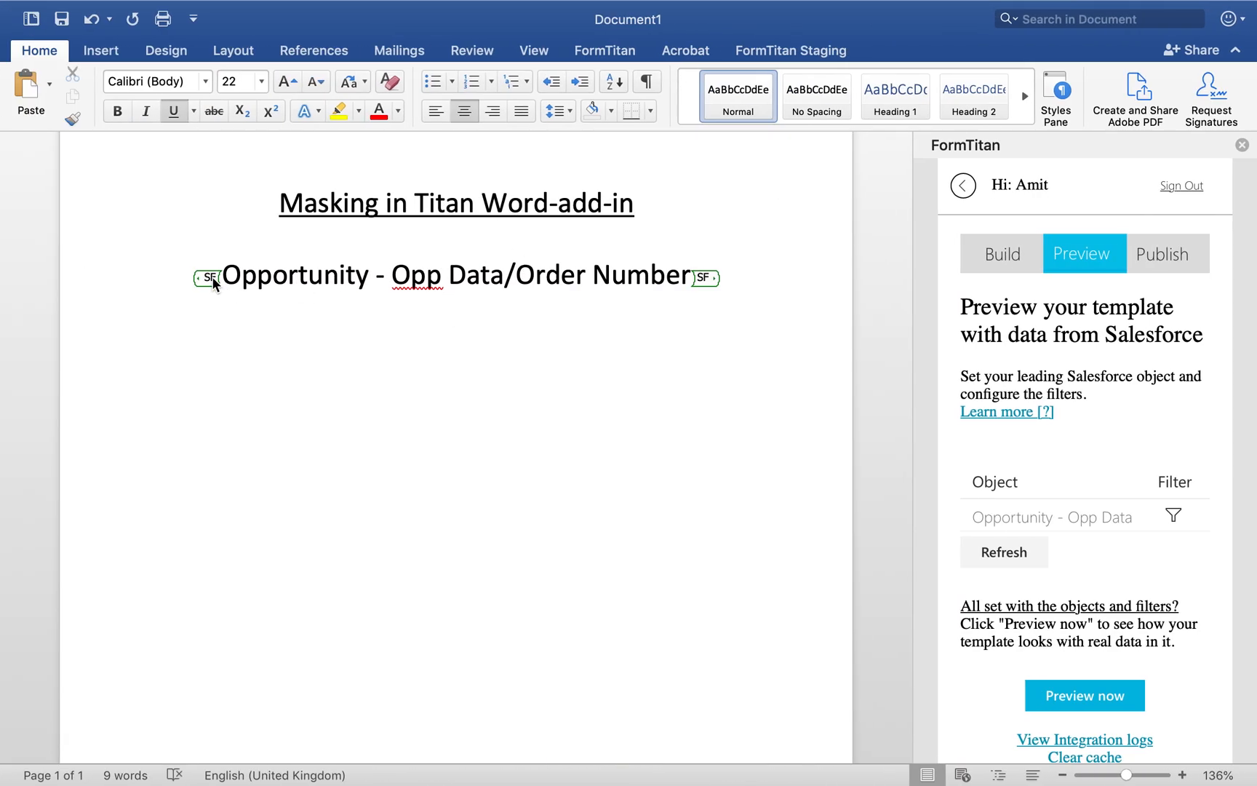
Edit the inserted Order Number field and set its predefined format to Mask.
{"action": "left_click", "coordinate": [211, 280]}
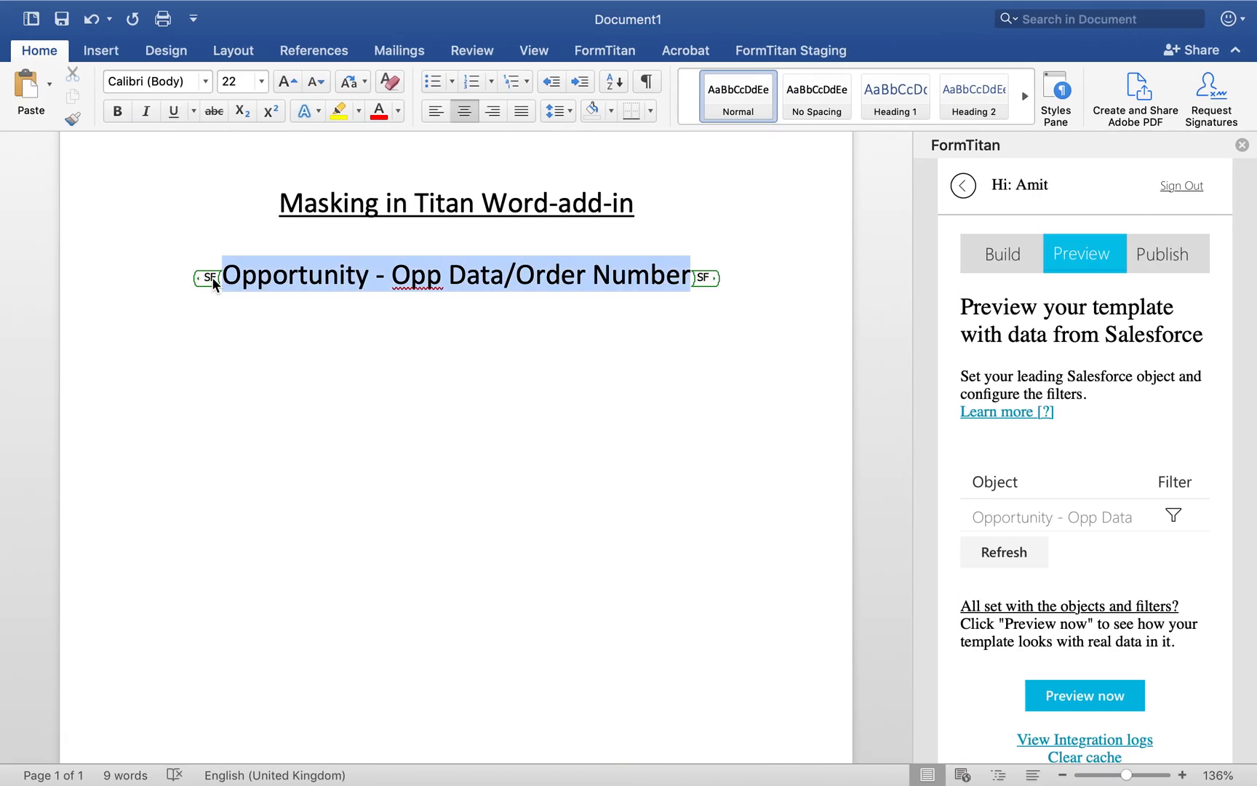
{"action": "left_click", "coordinate": [788, 50]}
{"action": "left_click", "coordinate": [95, 95]}
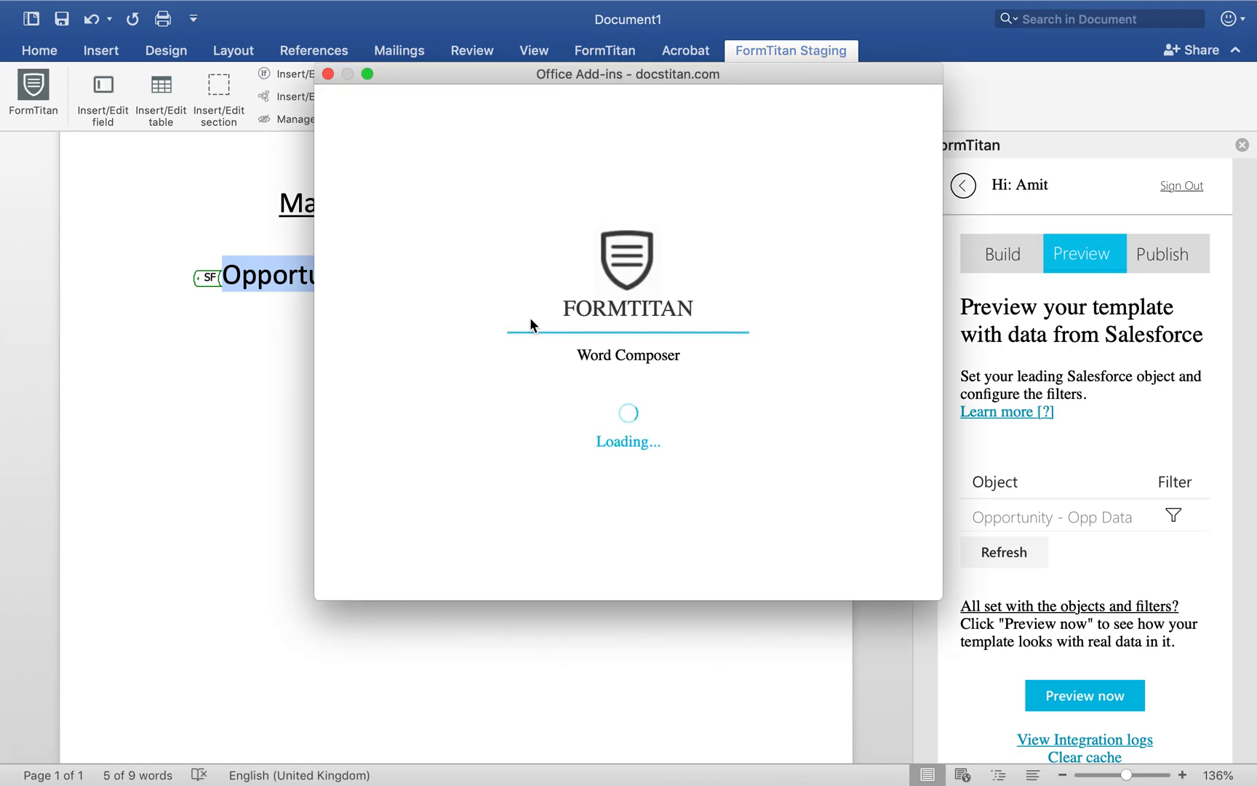
{"action": "left_click", "coordinate": [461, 424]}
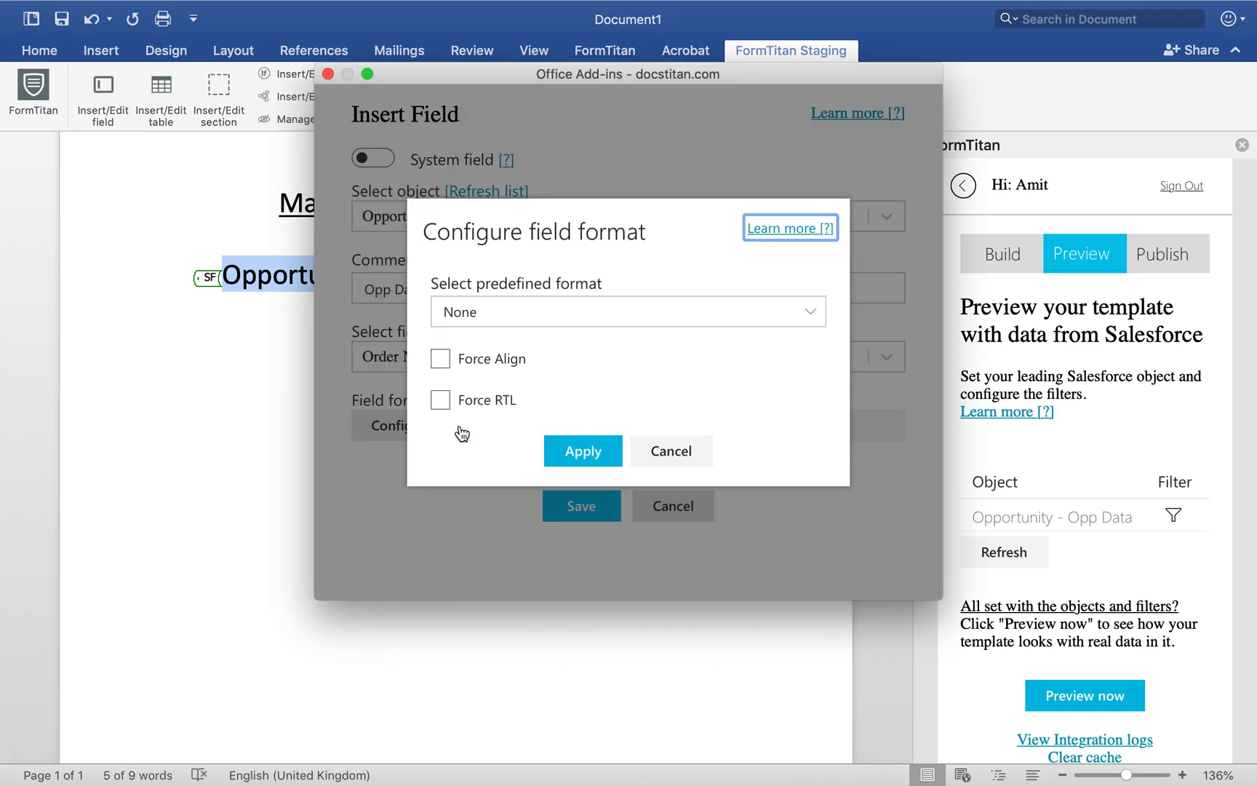
{"action": "left_click", "coordinate": [563, 306]}
{"action": "left_click", "coordinate": [522, 474]}
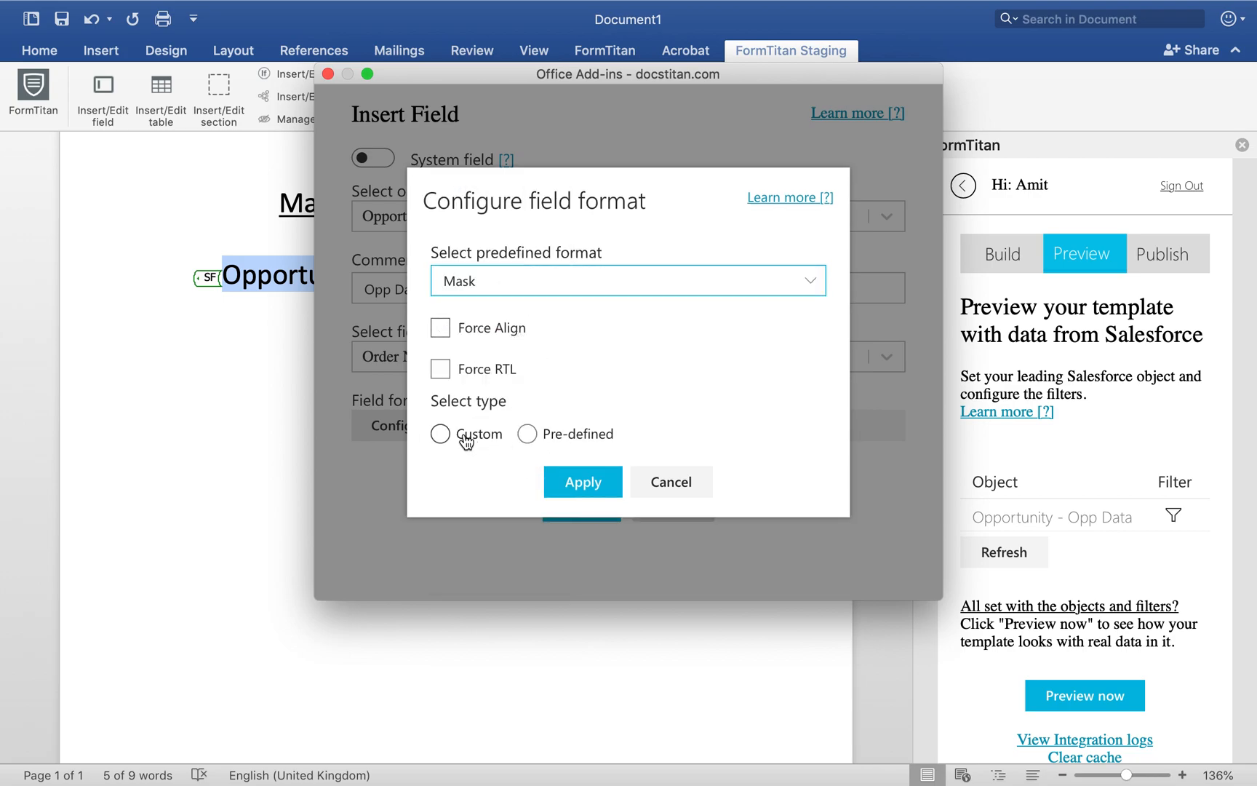
Give the Order Number field the custom mask {00-00-00-00}, apply the format and save the field.
{"action": "left_click", "coordinate": [527, 434]}
{"action": "left_click", "coordinate": [441, 396]}
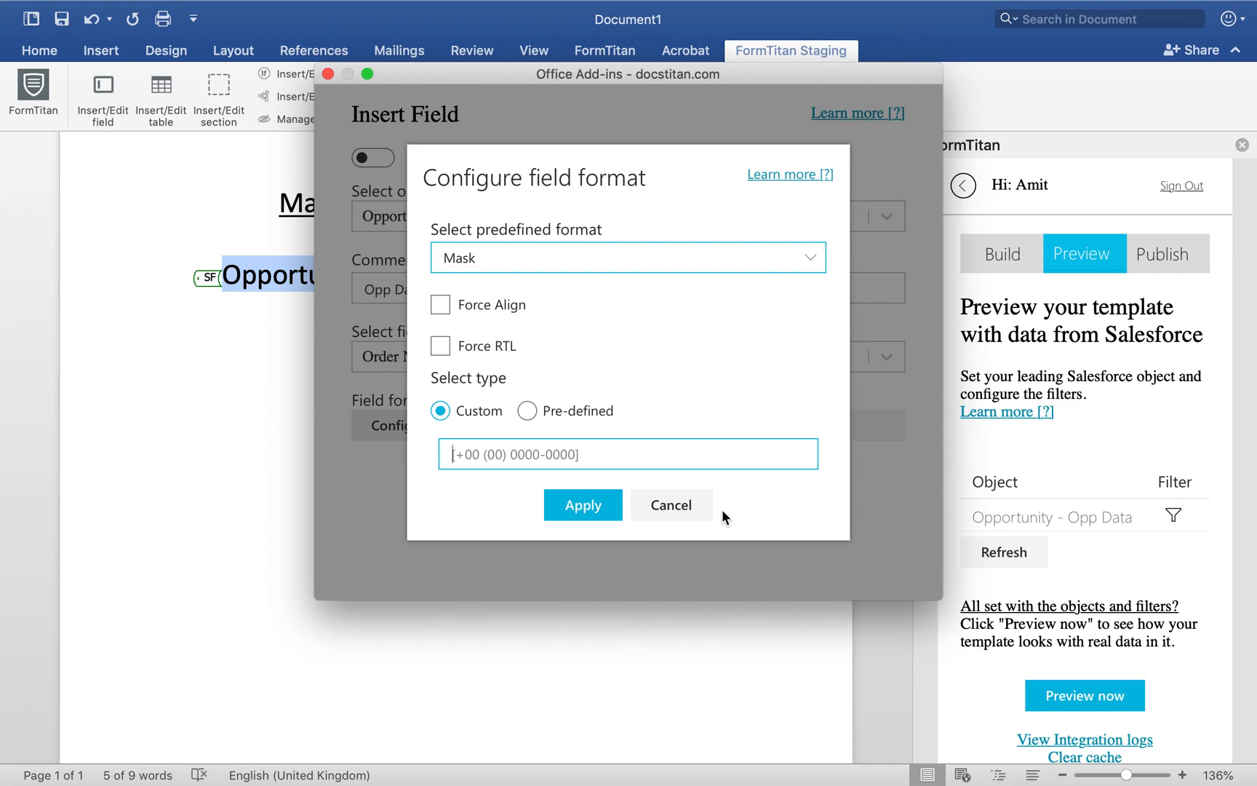
{"action": "type", "text": "("}
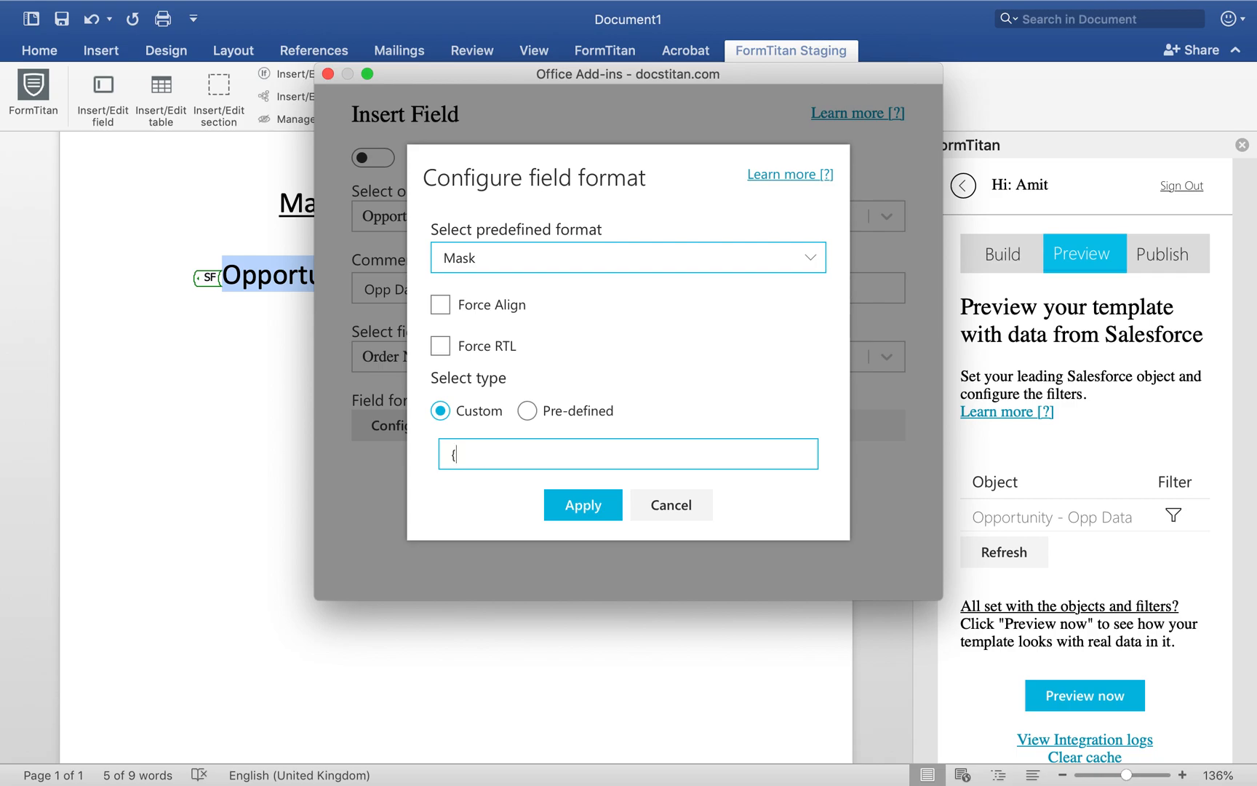
{"action": "type", "text": "00-00-00-00}"}
{"action": "left_click", "coordinate": [575, 506]}
{"action": "left_click", "coordinate": [561, 506]}
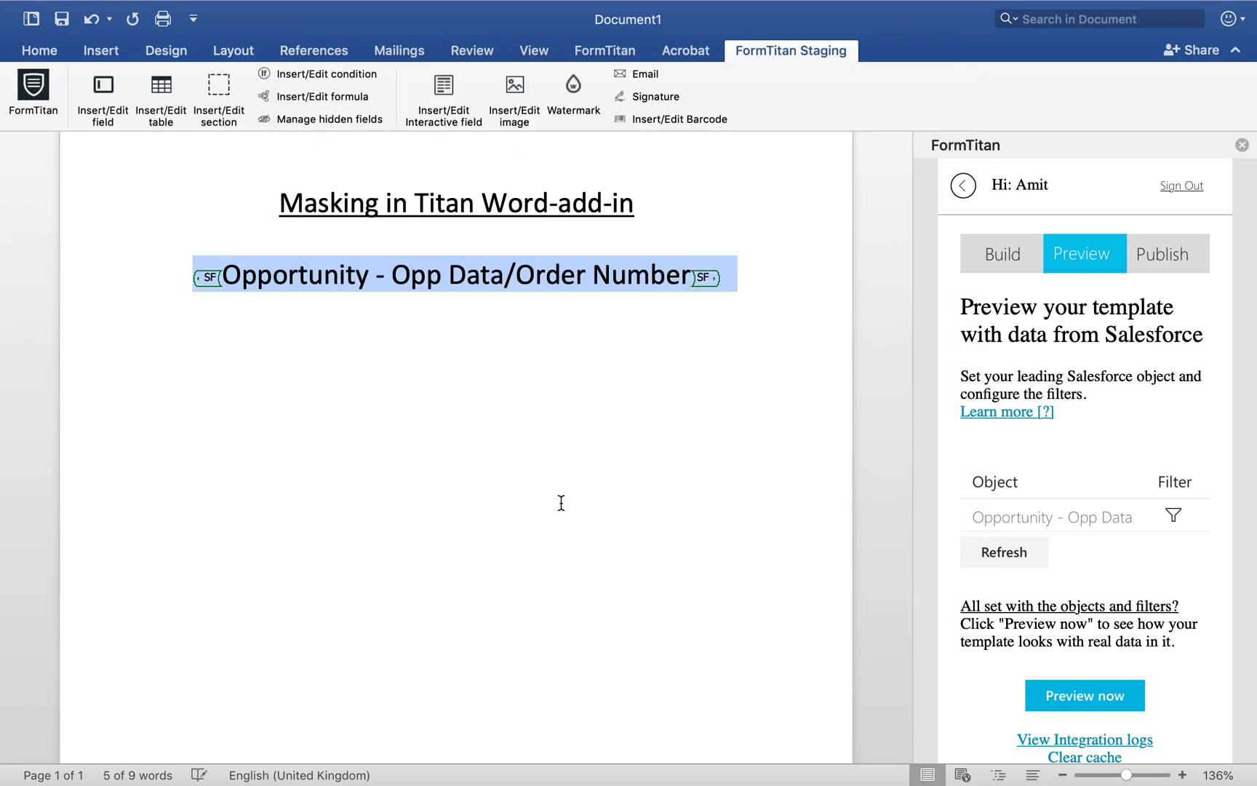
Preview the template to check the order number with the curly-bracket mask, and close the preview document.
{"action": "left_click", "coordinate": [600, 482]}
{"action": "left_click", "coordinate": [1128, 706]}
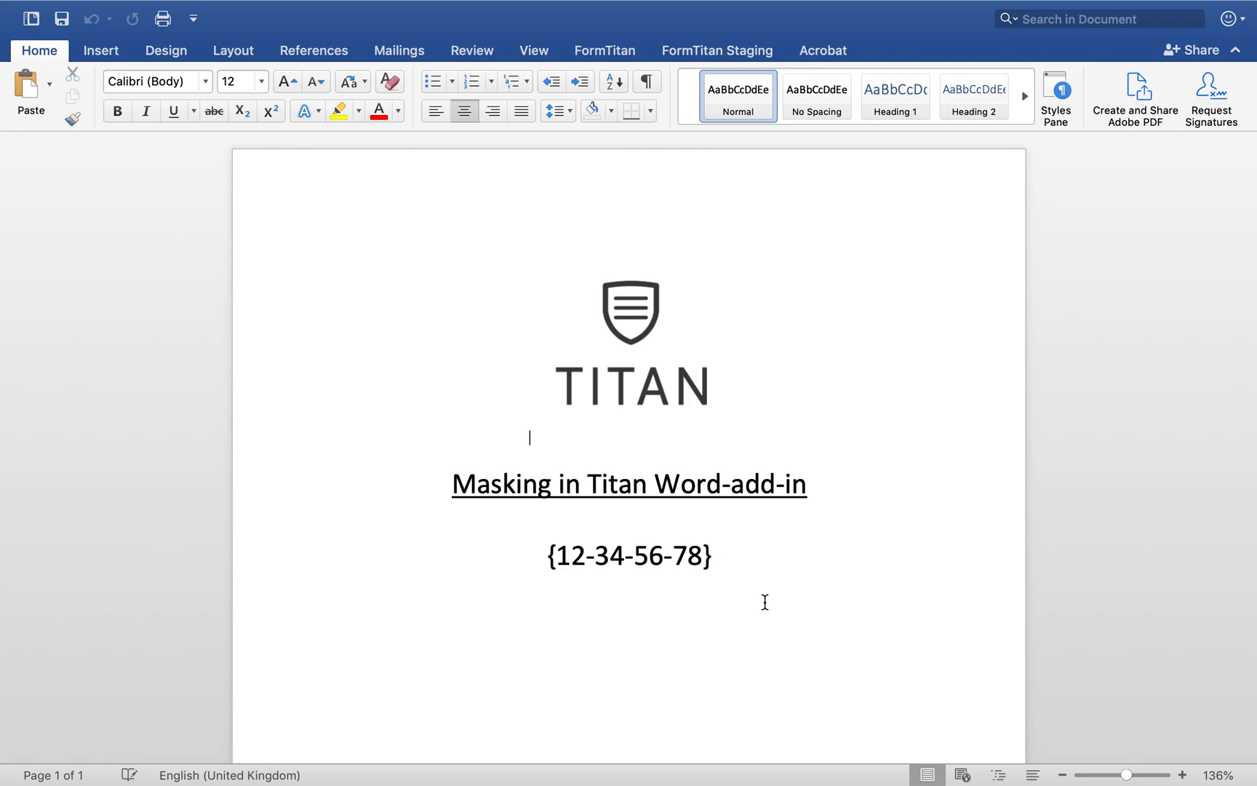
{"action": "mouse_move", "coordinate": [3, 5]}
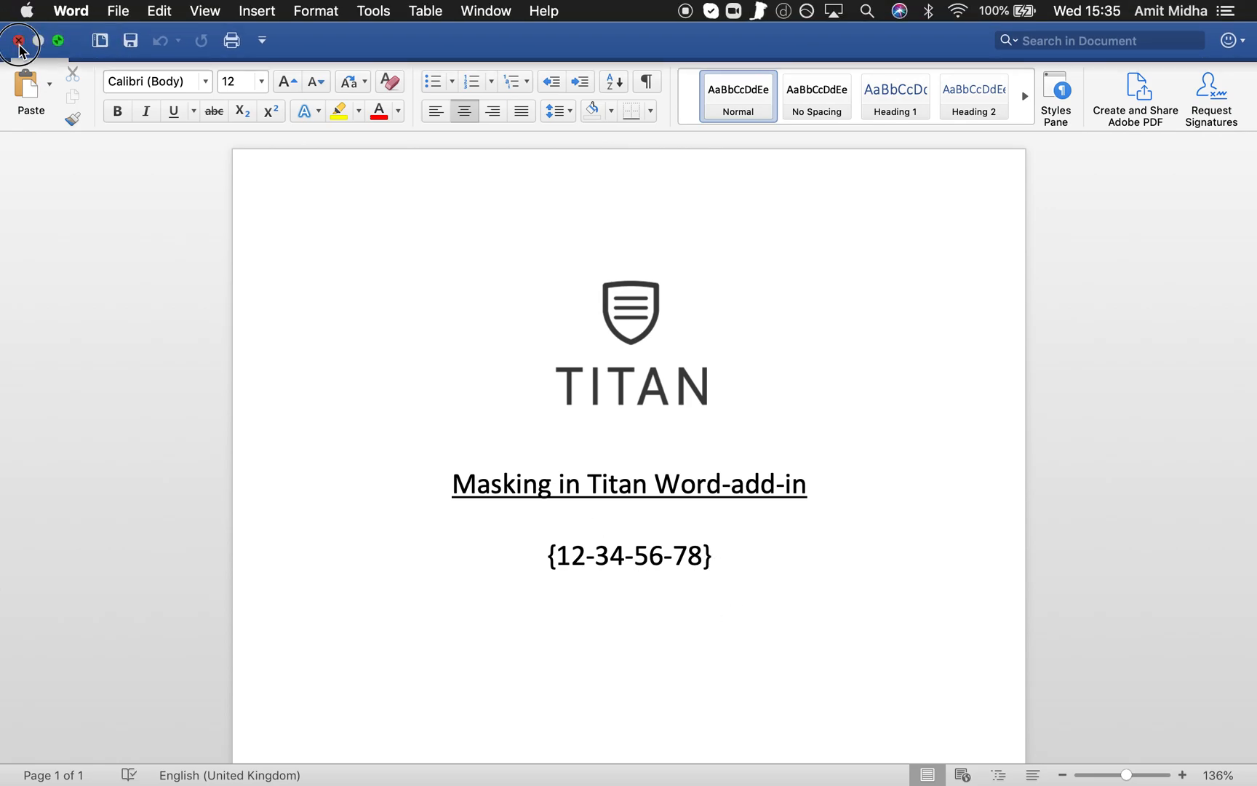
{"action": "left_click", "coordinate": [19, 41]}
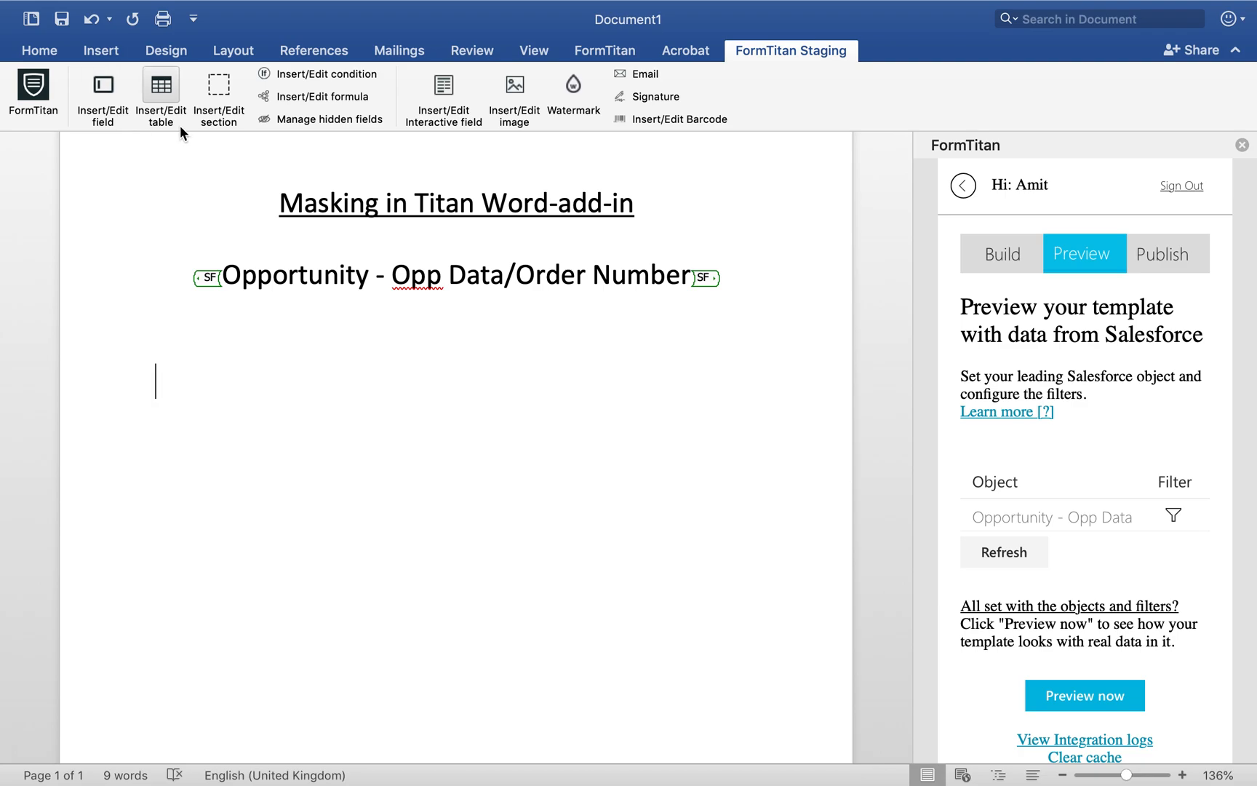
Change the Order Number field's custom mask to [0000|0000], apply the format and save the field.
{"action": "left_click", "coordinate": [209, 277]}
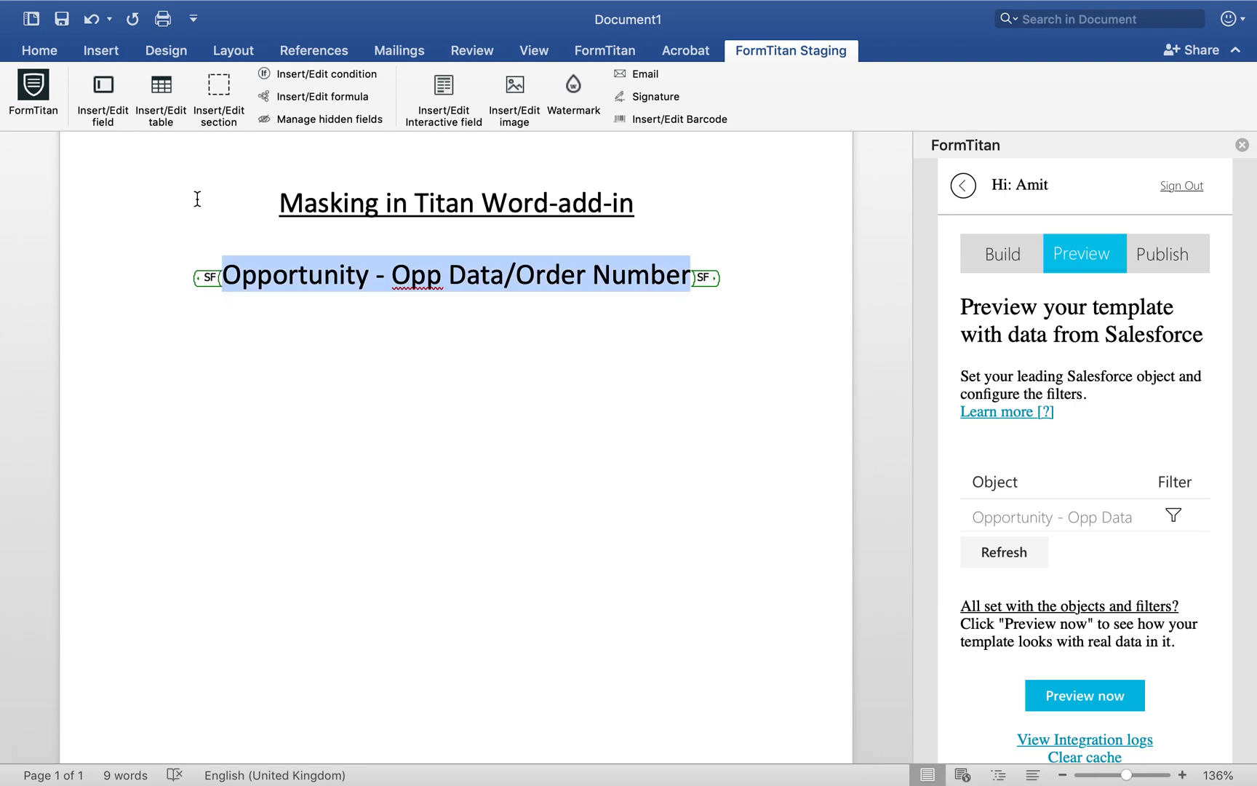
{"action": "left_click", "coordinate": [110, 115]}
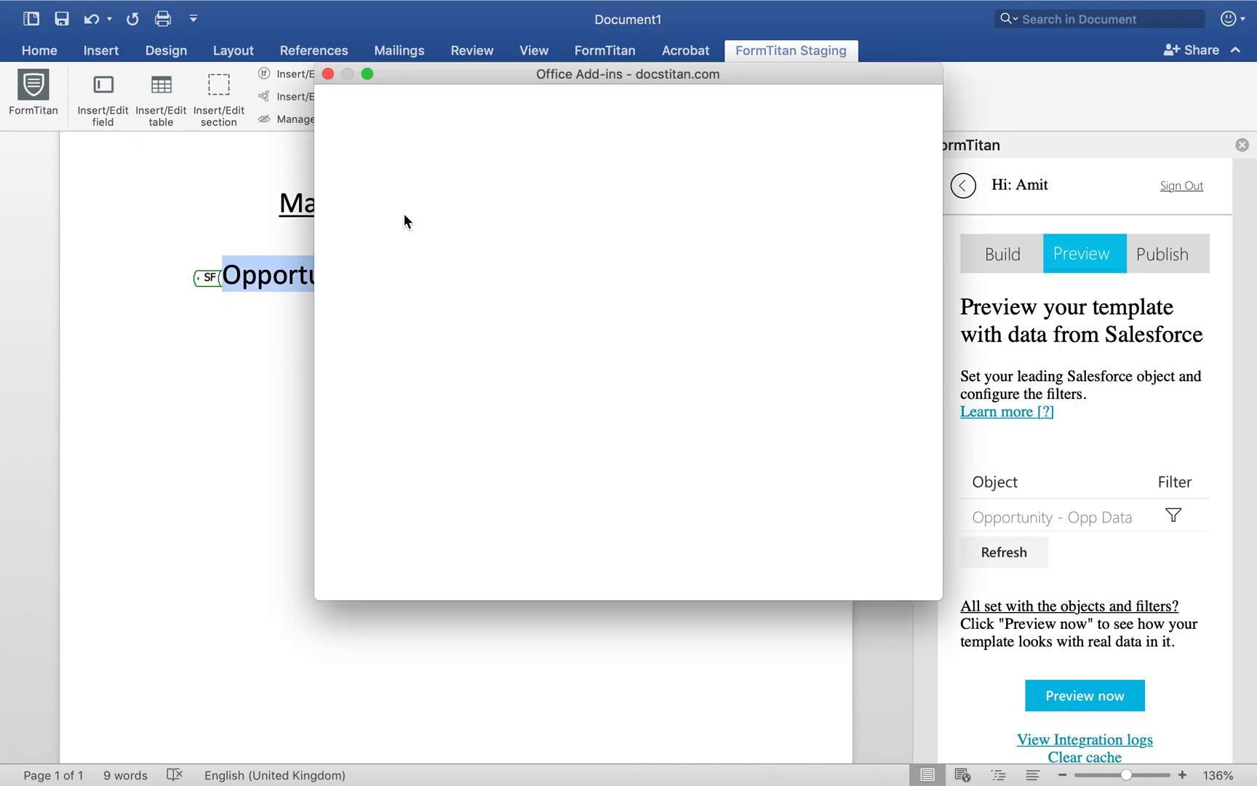
{"action": "left_click", "coordinate": [449, 427]}
{"action": "left_click_drag", "start_coordinate": [576, 452], "coordinate": [332, 448]}
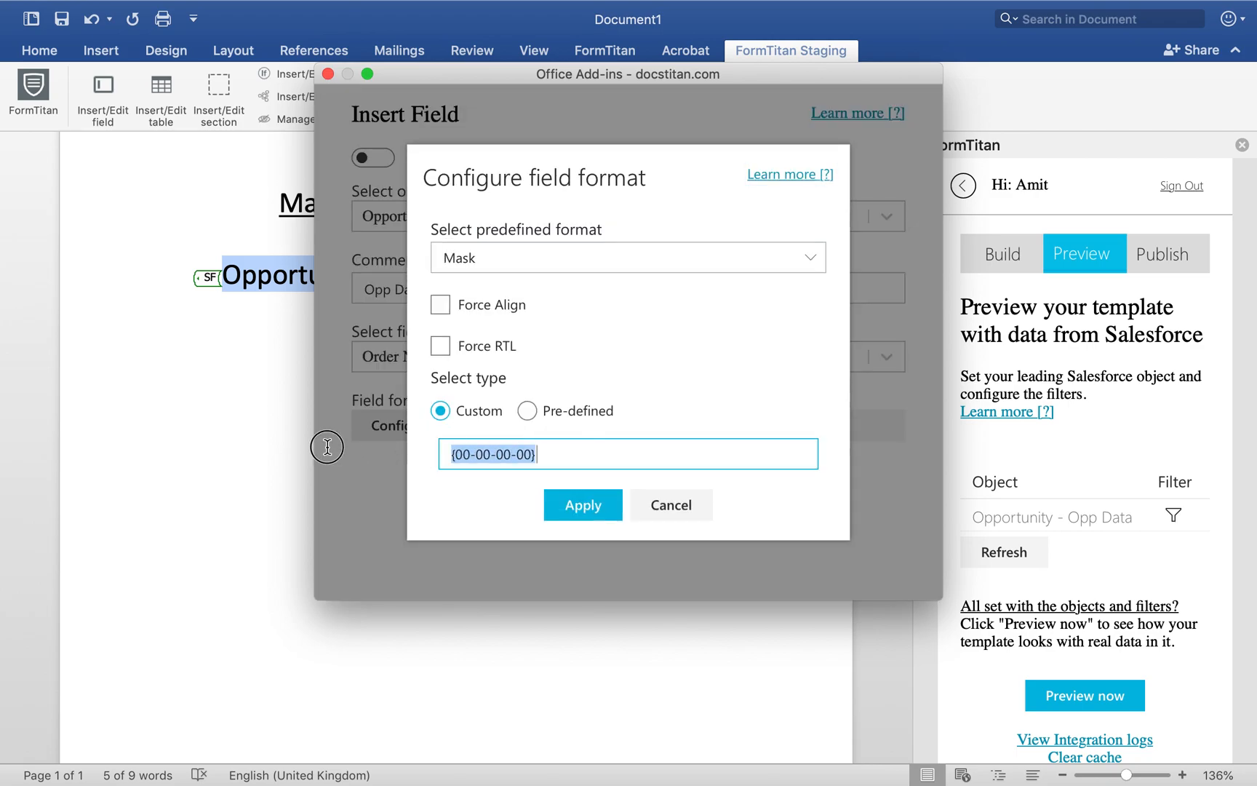
{"action": "type", "text": "["}
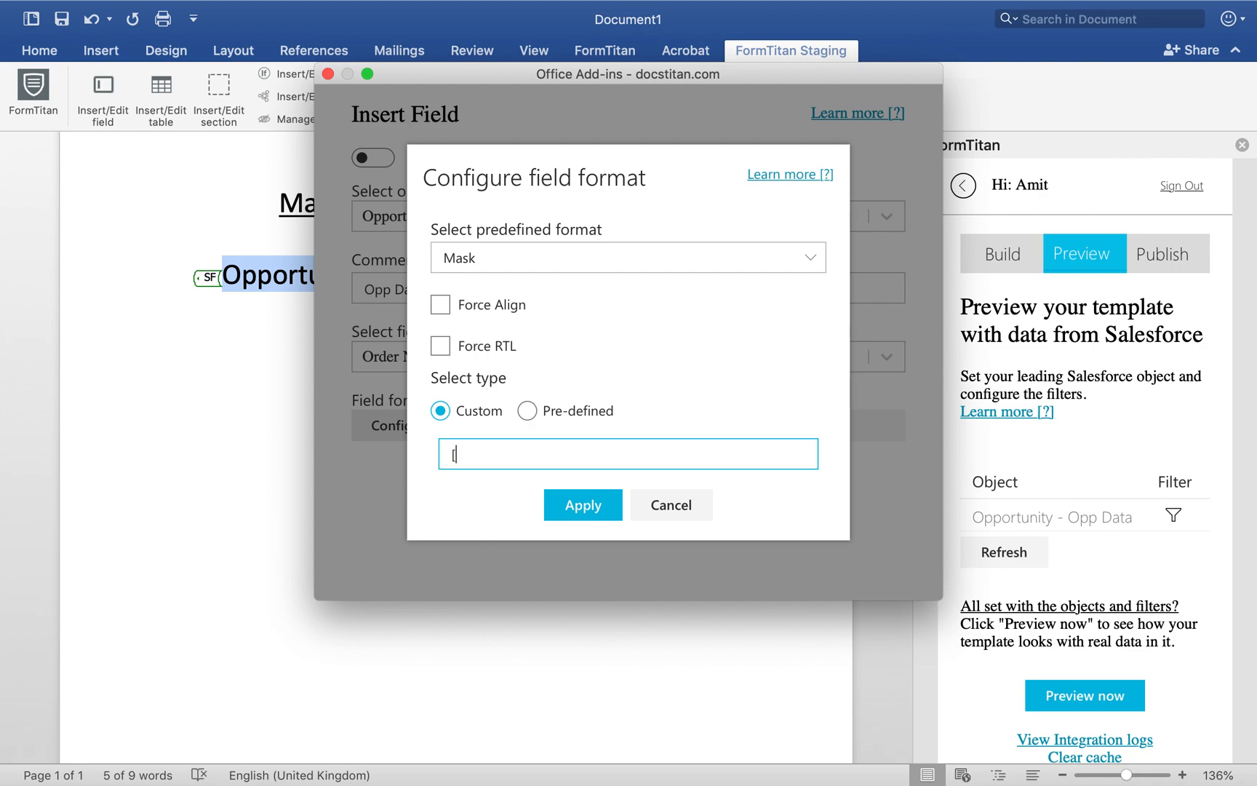
{"action": "type", "text": "0000|0000"}
{"action": "left_click", "coordinate": [601, 505]}
{"action": "left_click", "coordinate": [599, 501]}
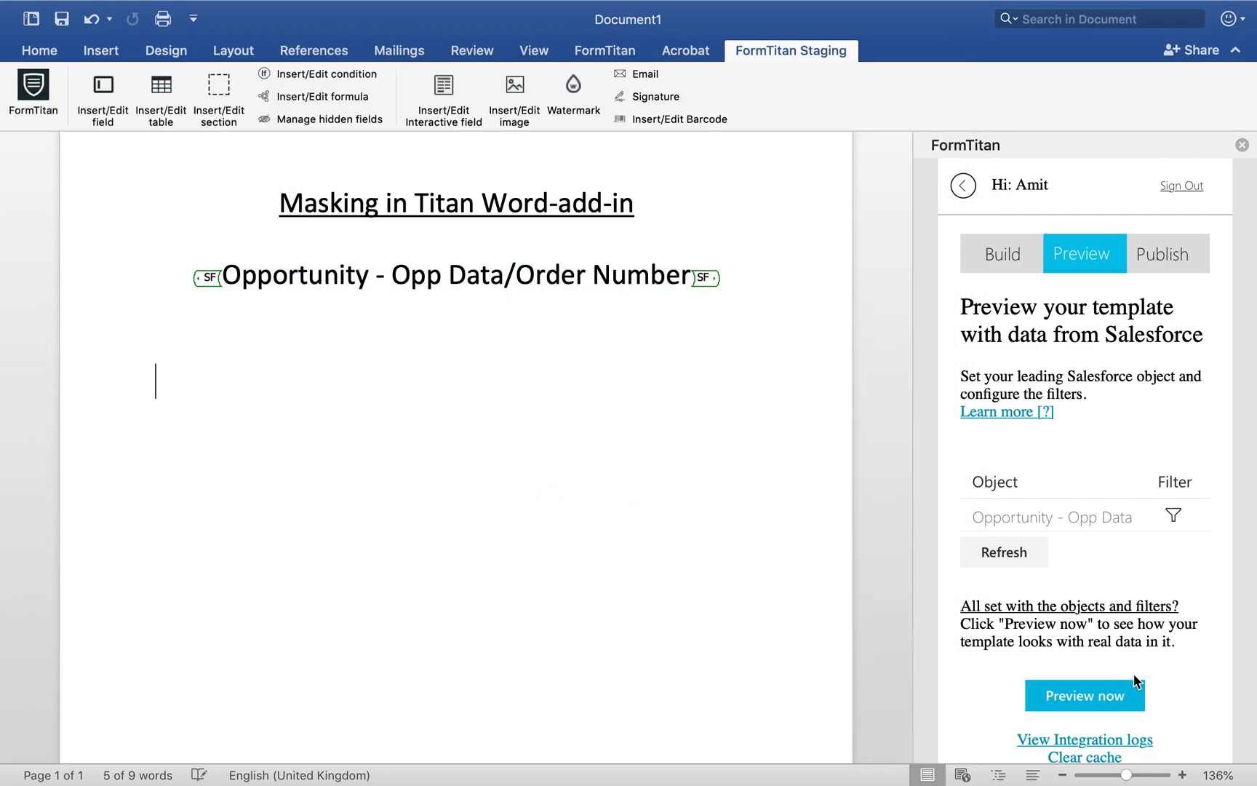
Preview the template to check the order number with the square-bracket mask, and close the preview document.
{"action": "left_click", "coordinate": [1099, 687]}
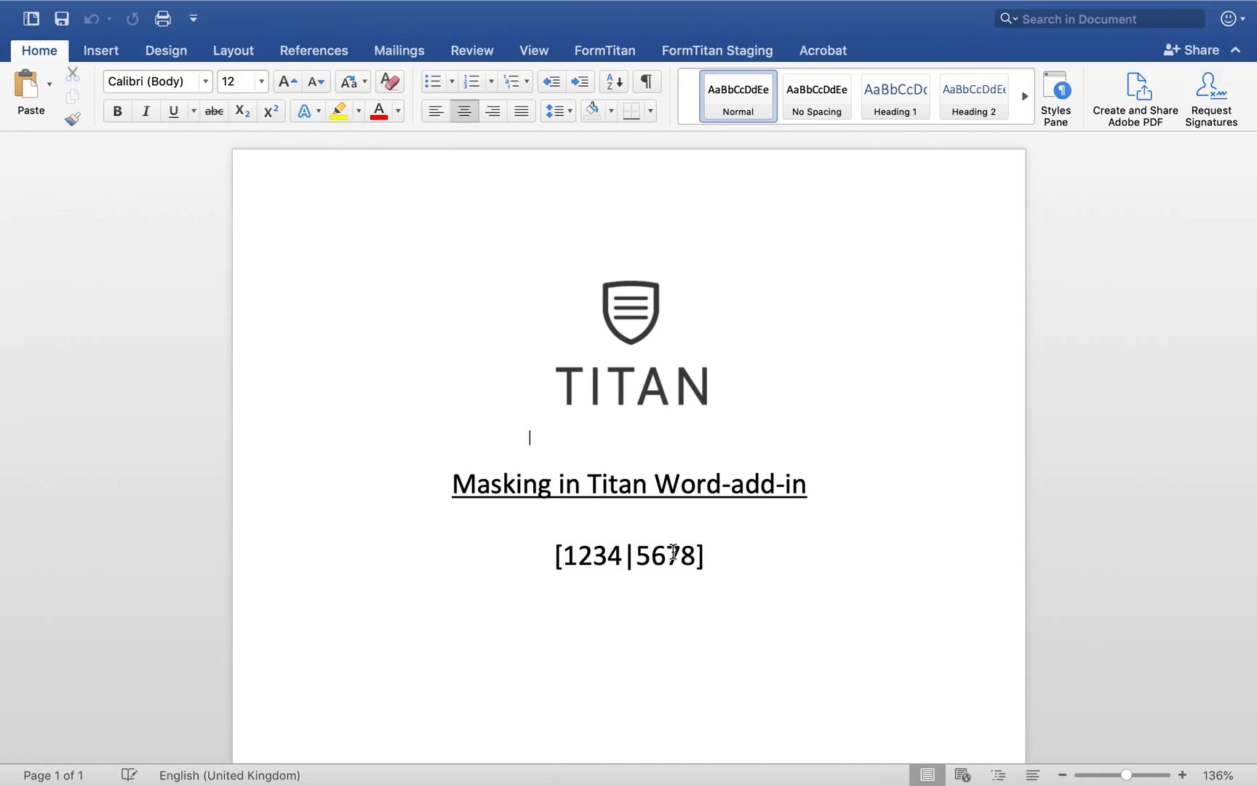
{"action": "mouse_move", "coordinate": [20, 4]}
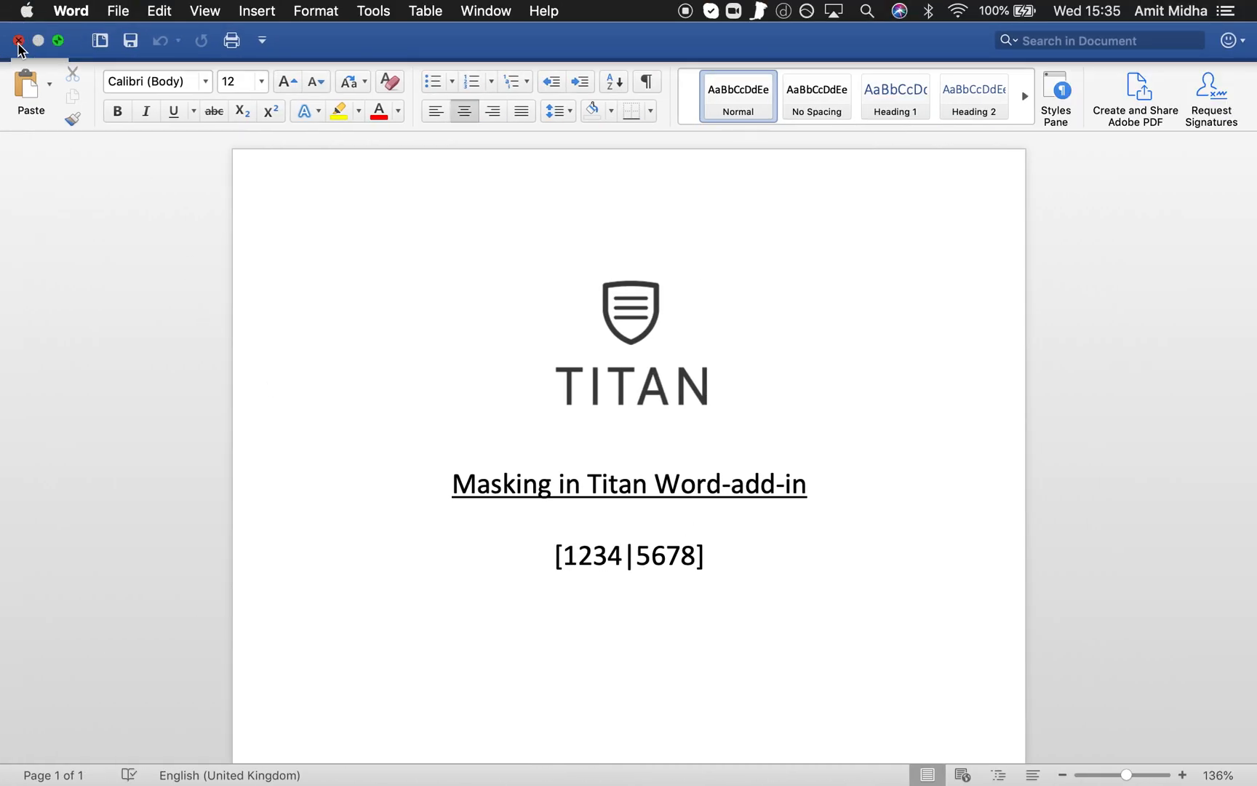
{"action": "left_click", "coordinate": [18, 40]}
Open the Order Number field's format configuration and switch the mask type from Custom to Pre-defined.
{"action": "left_click", "coordinate": [208, 279]}
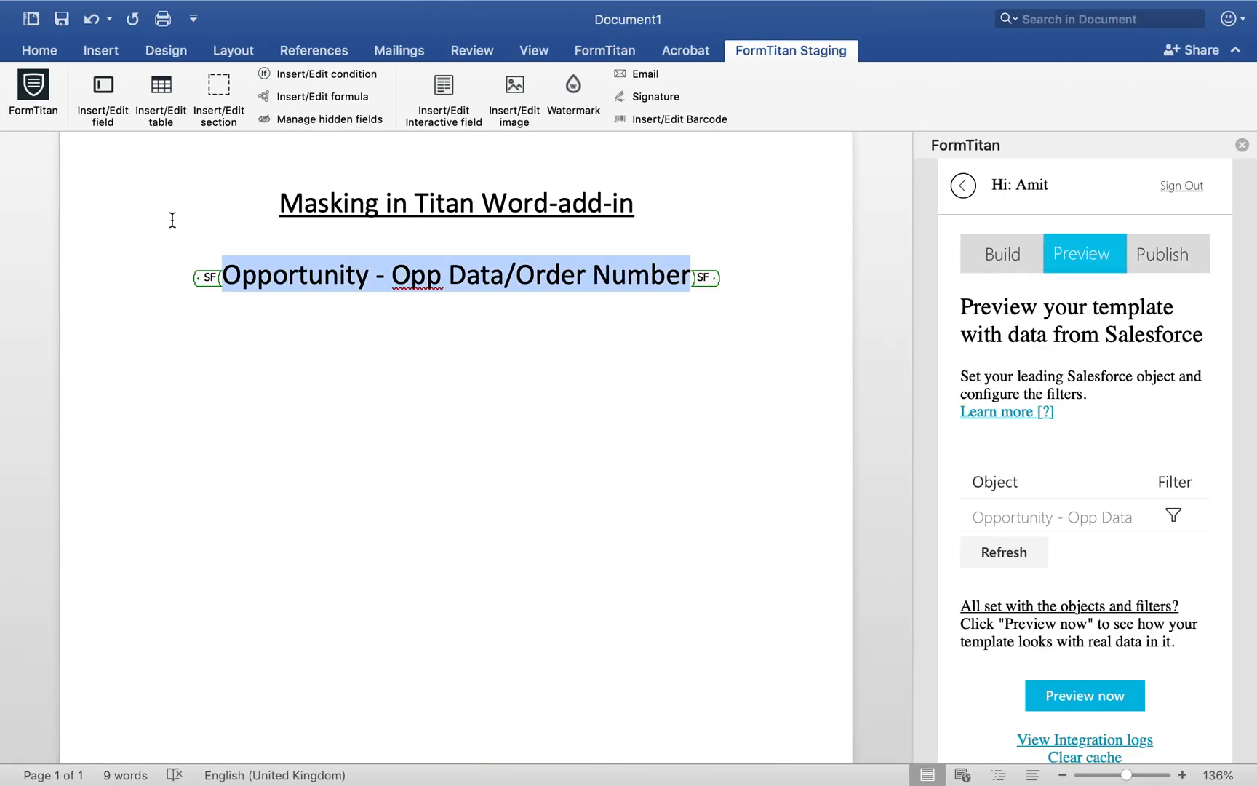
{"action": "left_click", "coordinate": [103, 91]}
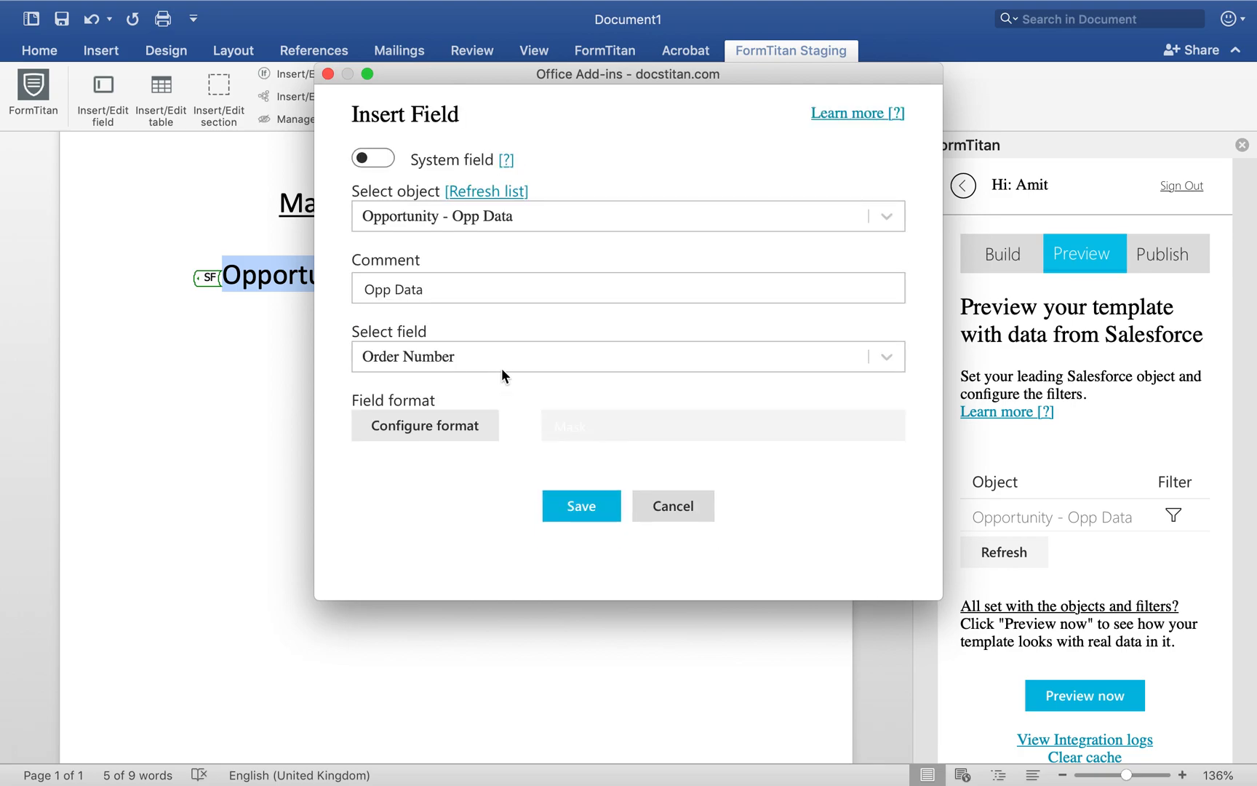
{"action": "left_click", "coordinate": [441, 435]}
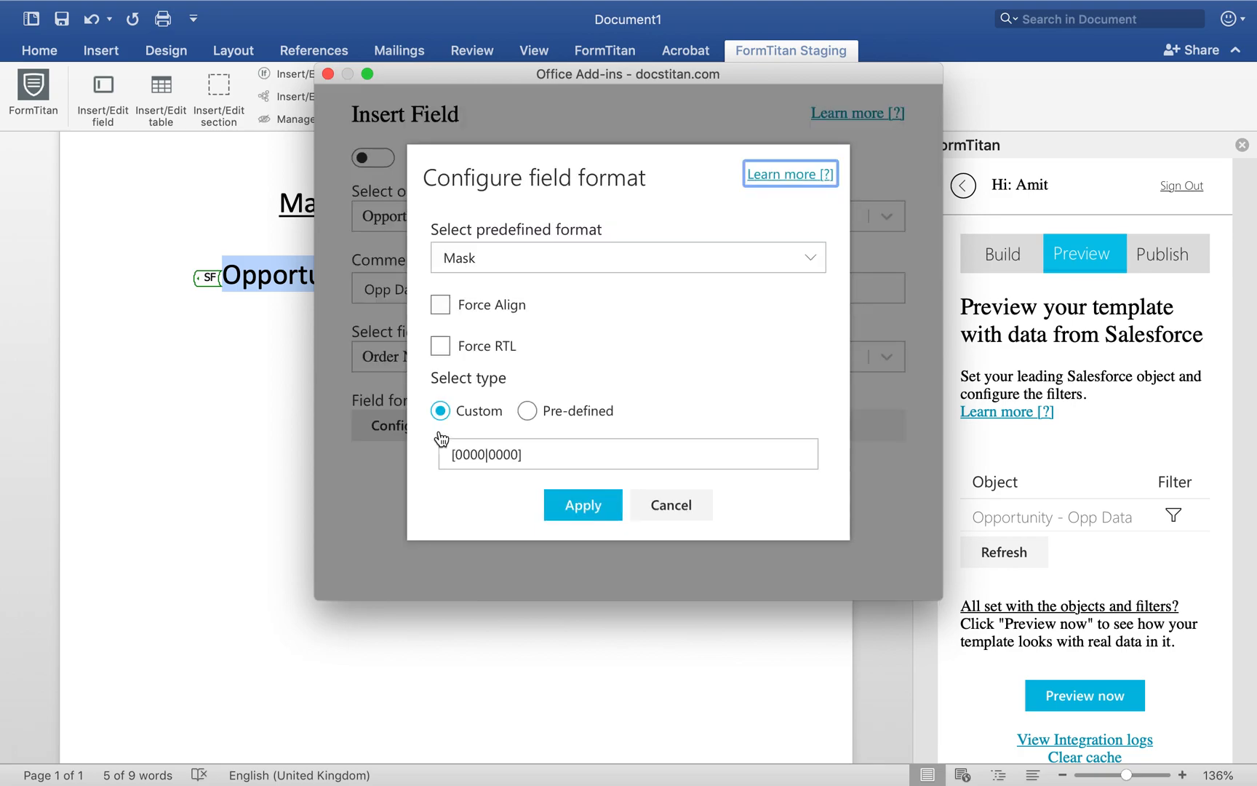
{"action": "left_click", "coordinate": [527, 414]}
Give the pre-defined RX mask the number 4 and a "-" spacer, apply the format and save the field.
{"action": "left_click", "coordinate": [619, 472]}
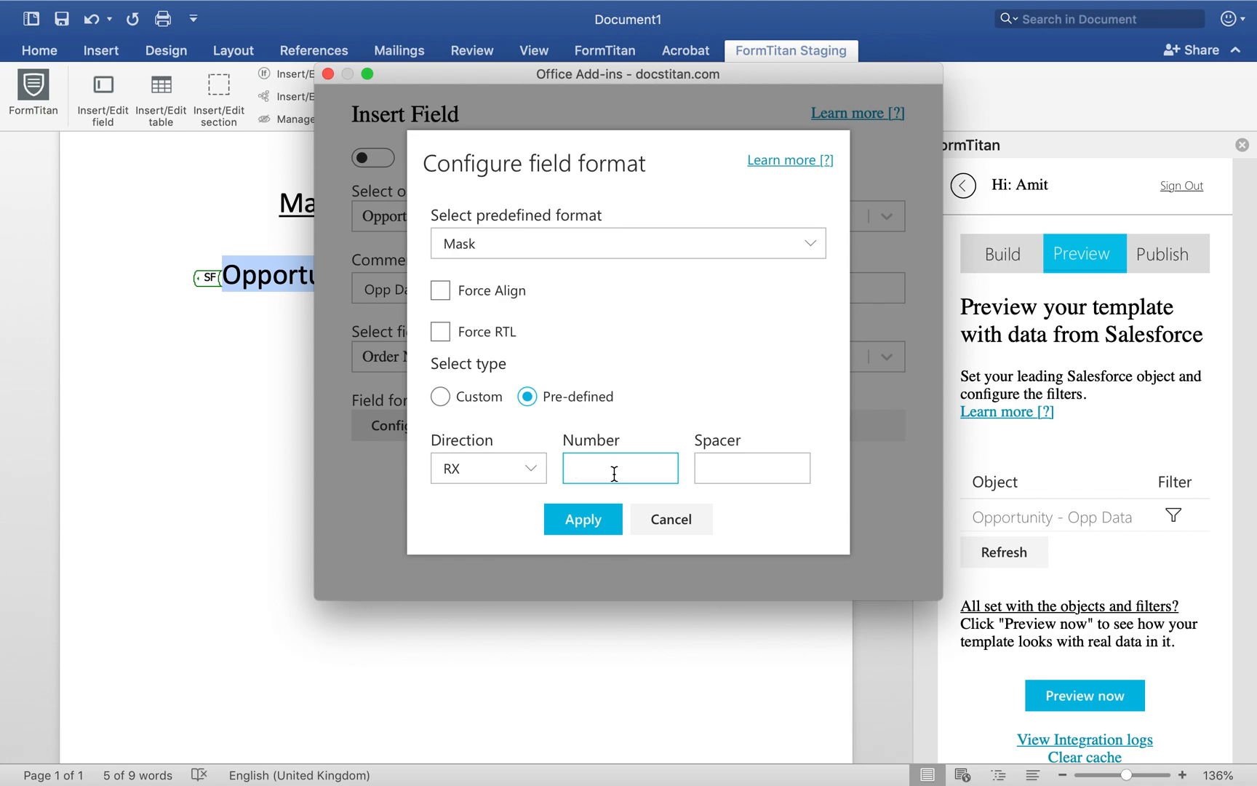
{"action": "type", "text": "1234"}
{"action": "key", "text": "BackSpace"}
{"action": "key", "text": "BackSpace"}
{"action": "key", "text": "BackSpace"}
{"action": "key", "text": "BackSpace"}
{"action": "left_click", "coordinate": [751, 461]}
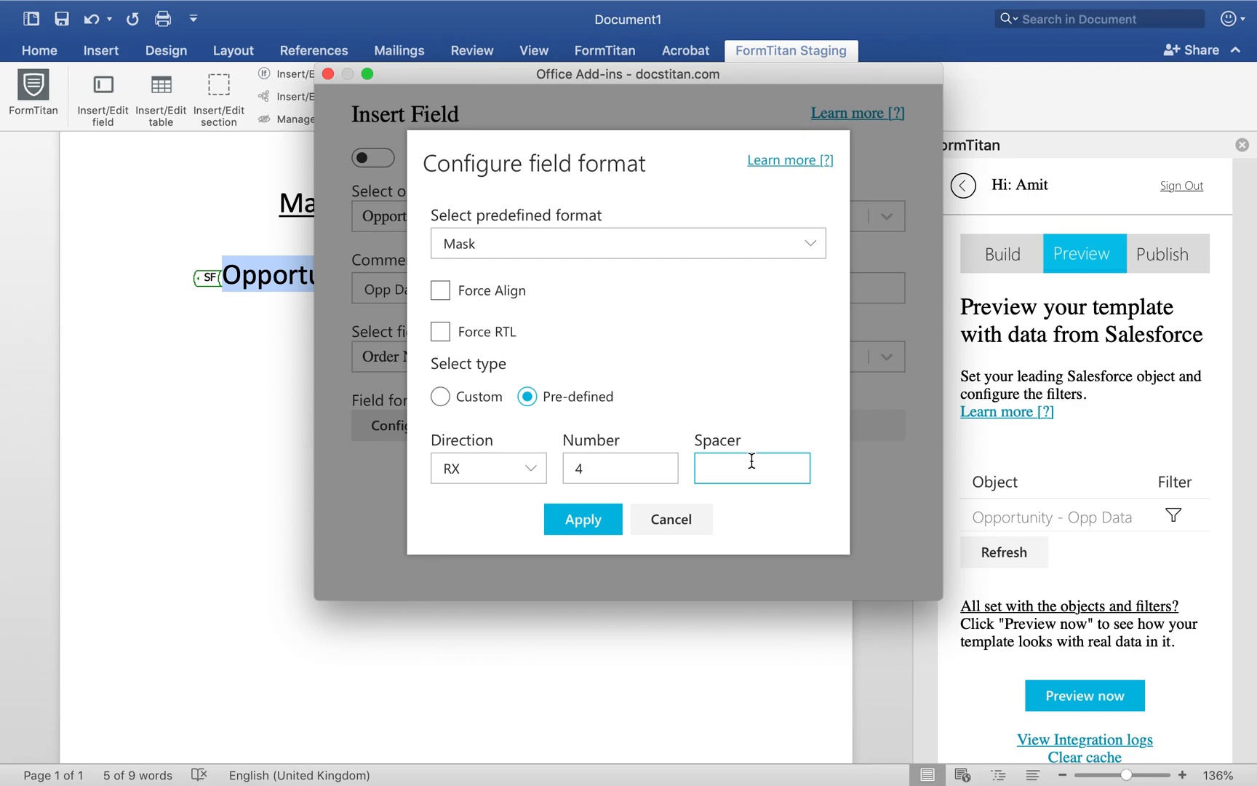
{"action": "type", "text": "-"}
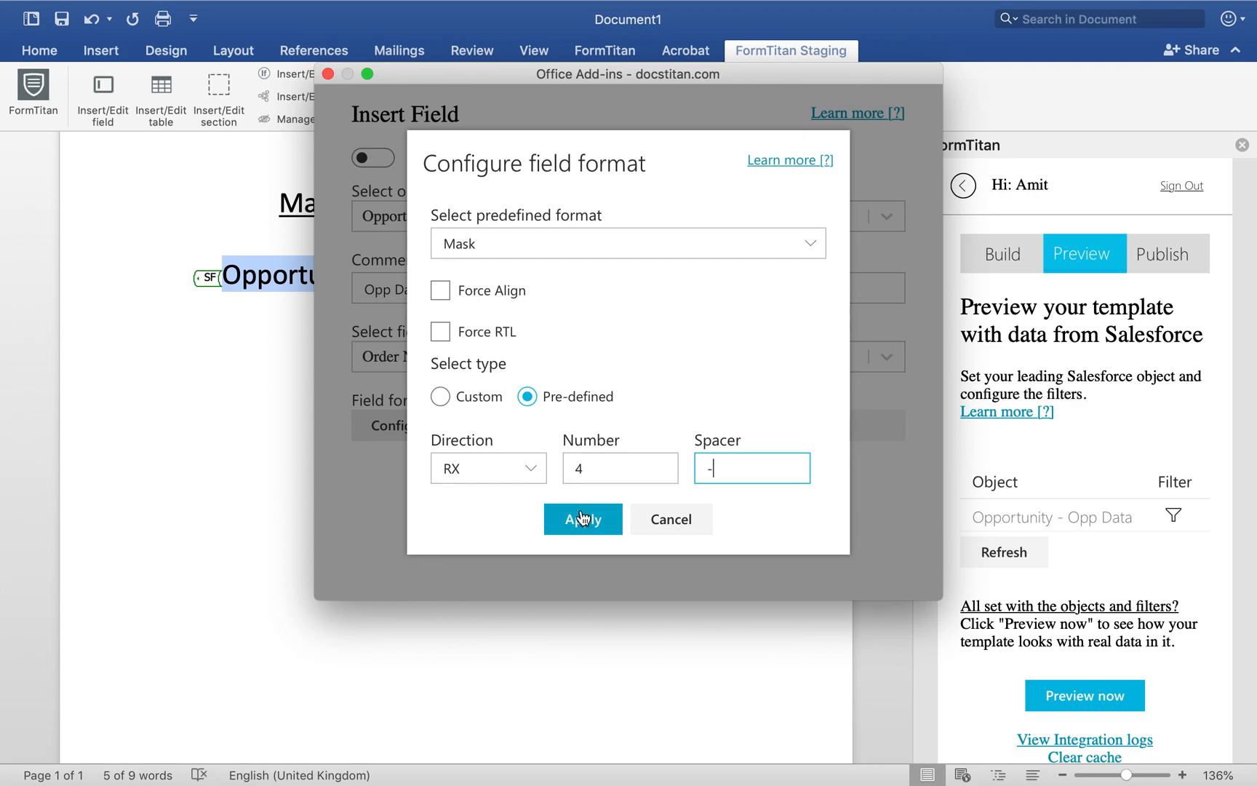
{"action": "left_click", "coordinate": [591, 517]}
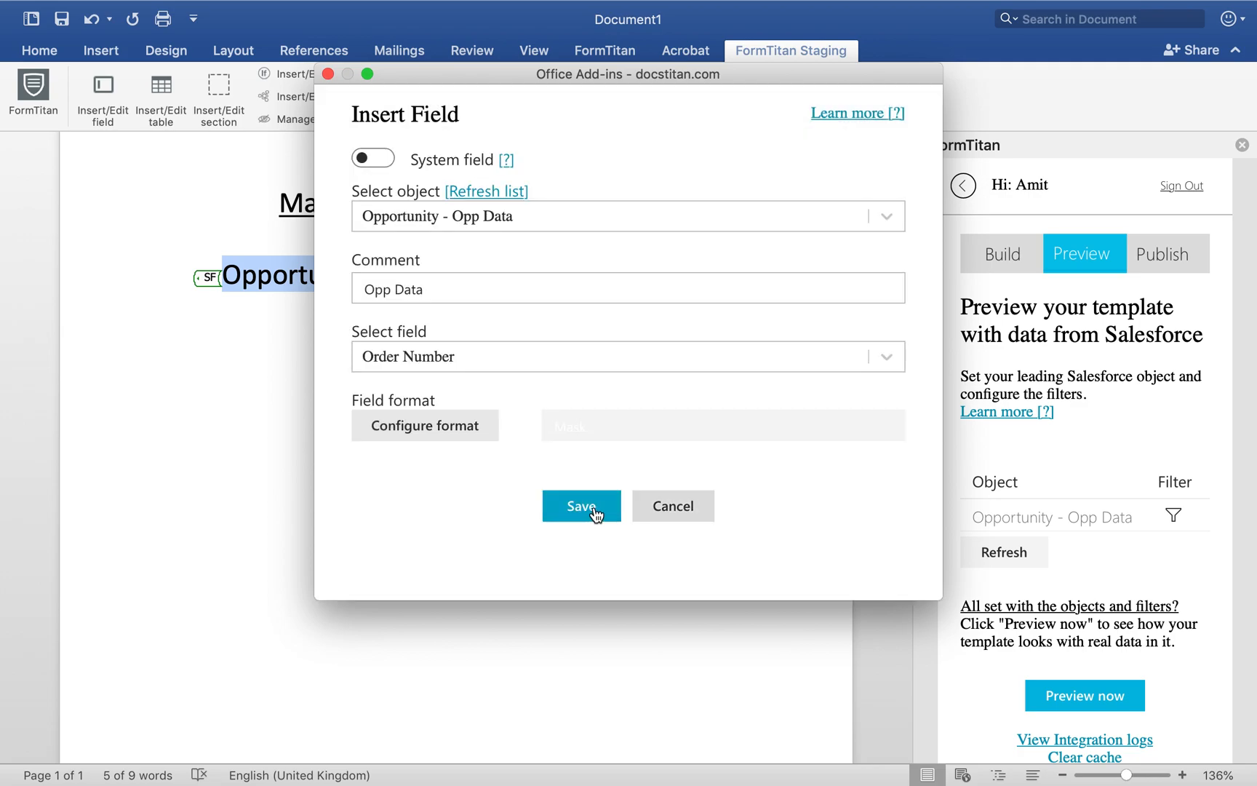
{"action": "left_click", "coordinate": [594, 507]}
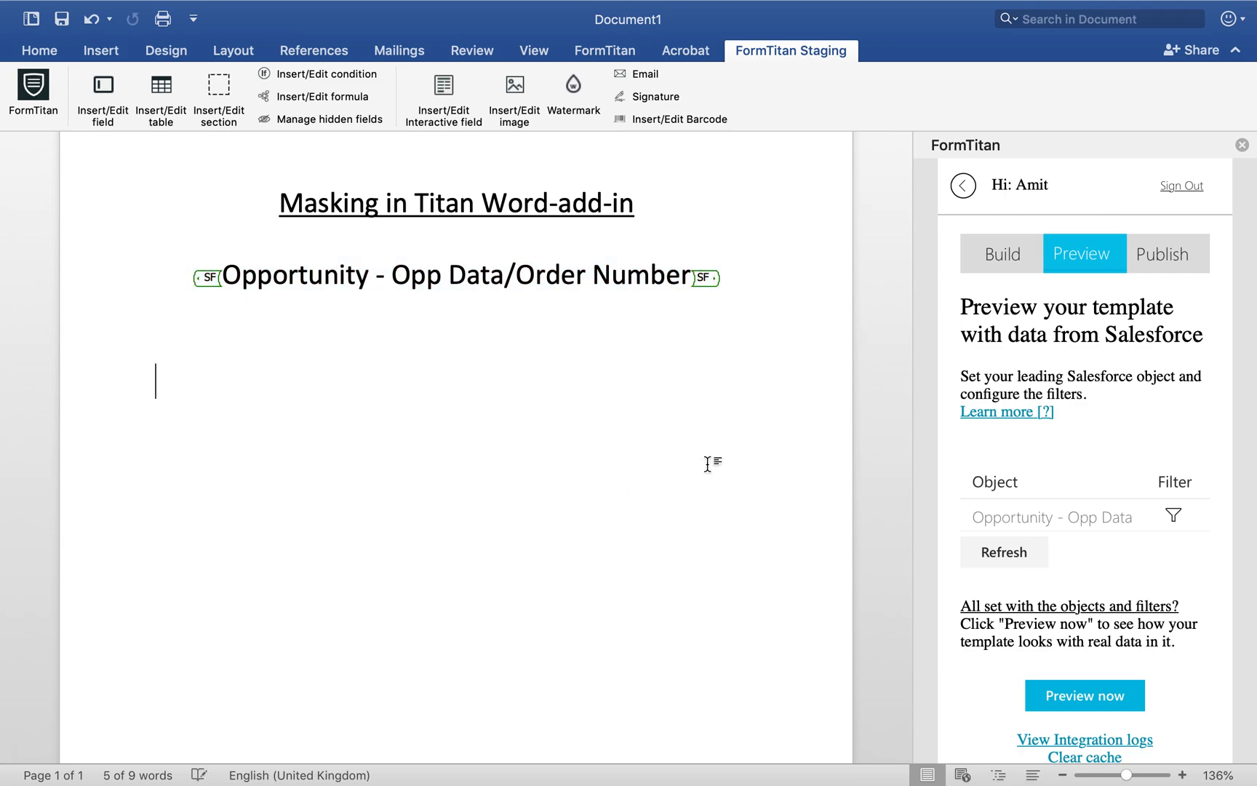
Preview the template to check the order number with the hyphen-spaced RX mask, and close the preview document.
{"action": "left_click", "coordinate": [1138, 687]}
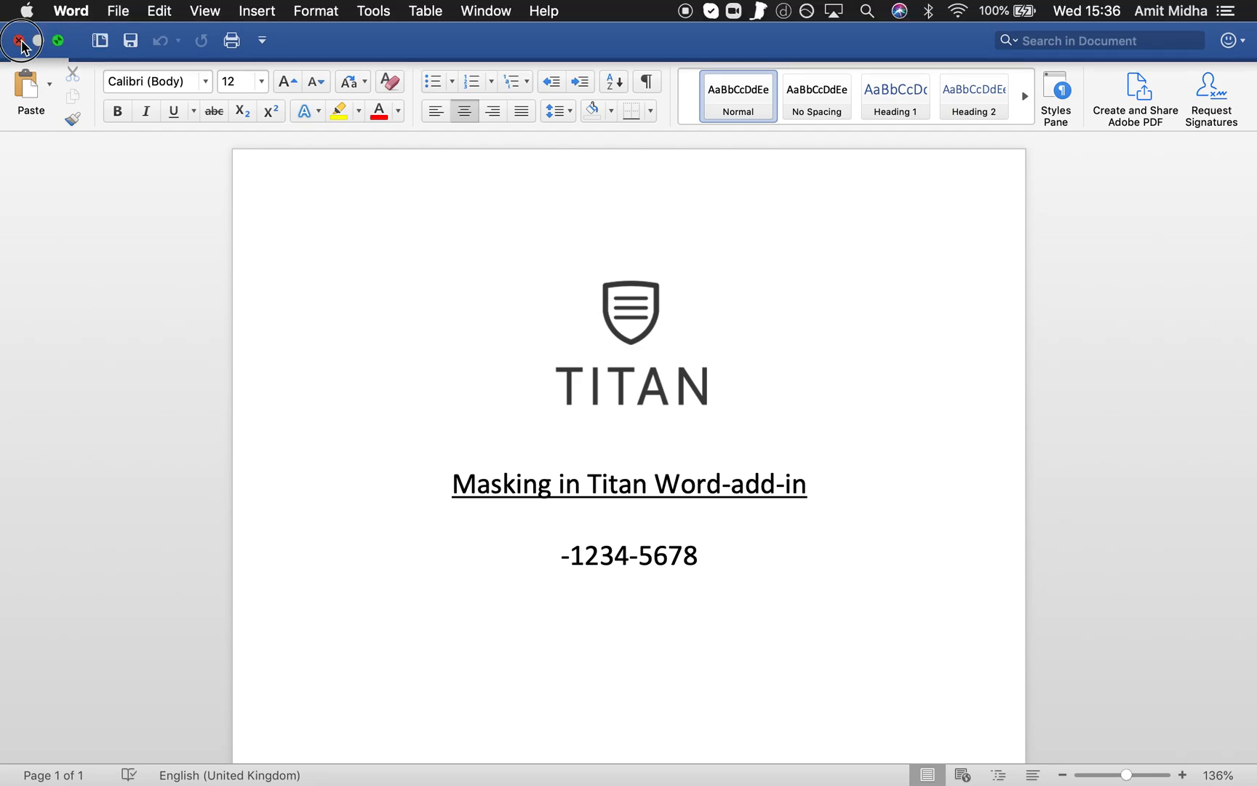
{"action": "left_click", "coordinate": [17, 40]}
Change the Order Number field's pre-defined mask to direction LX, number 2 and spacer ",", apply the format and save the field.
{"action": "left_click", "coordinate": [219, 277]}
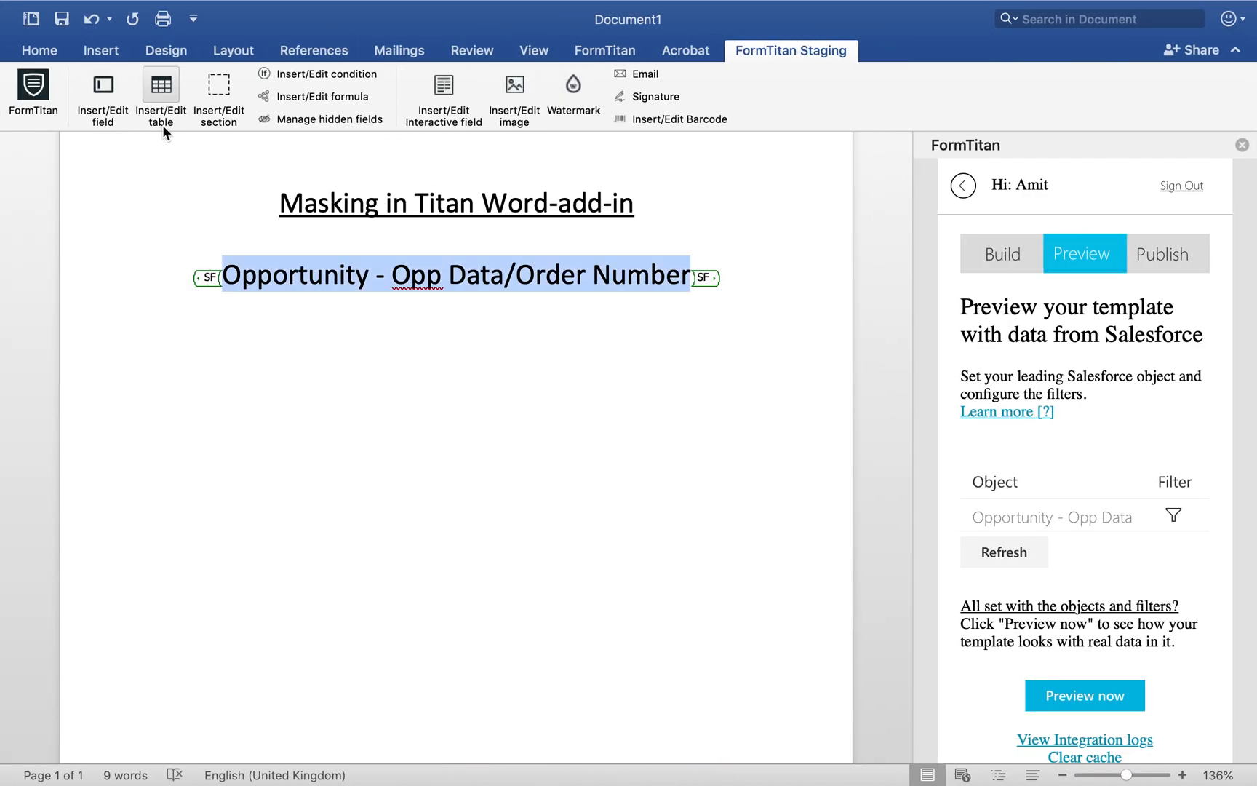
{"action": "left_click", "coordinate": [105, 93]}
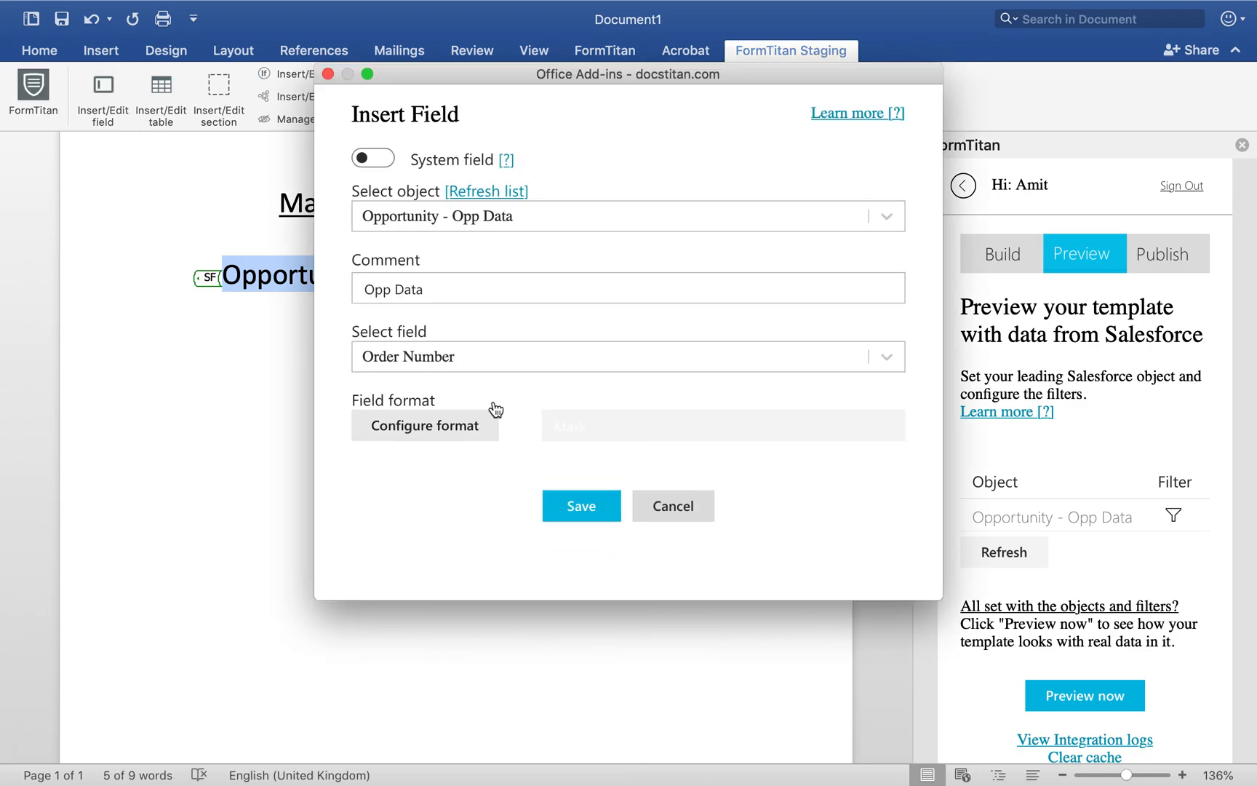
{"action": "left_click", "coordinate": [459, 427]}
{"action": "left_click", "coordinate": [598, 469]}
{"action": "key", "text": "BackSpace"}
{"action": "type", "text": "1"}
{"action": "left_click", "coordinate": [754, 481]}
{"action": "key", "text": "BackSpace"}
{"action": "left_click", "coordinate": [456, 470]}
{"action": "left_click", "coordinate": [460, 529]}
{"action": "left_click", "coordinate": [594, 522]}
{"action": "left_click", "coordinate": [589, 507]}
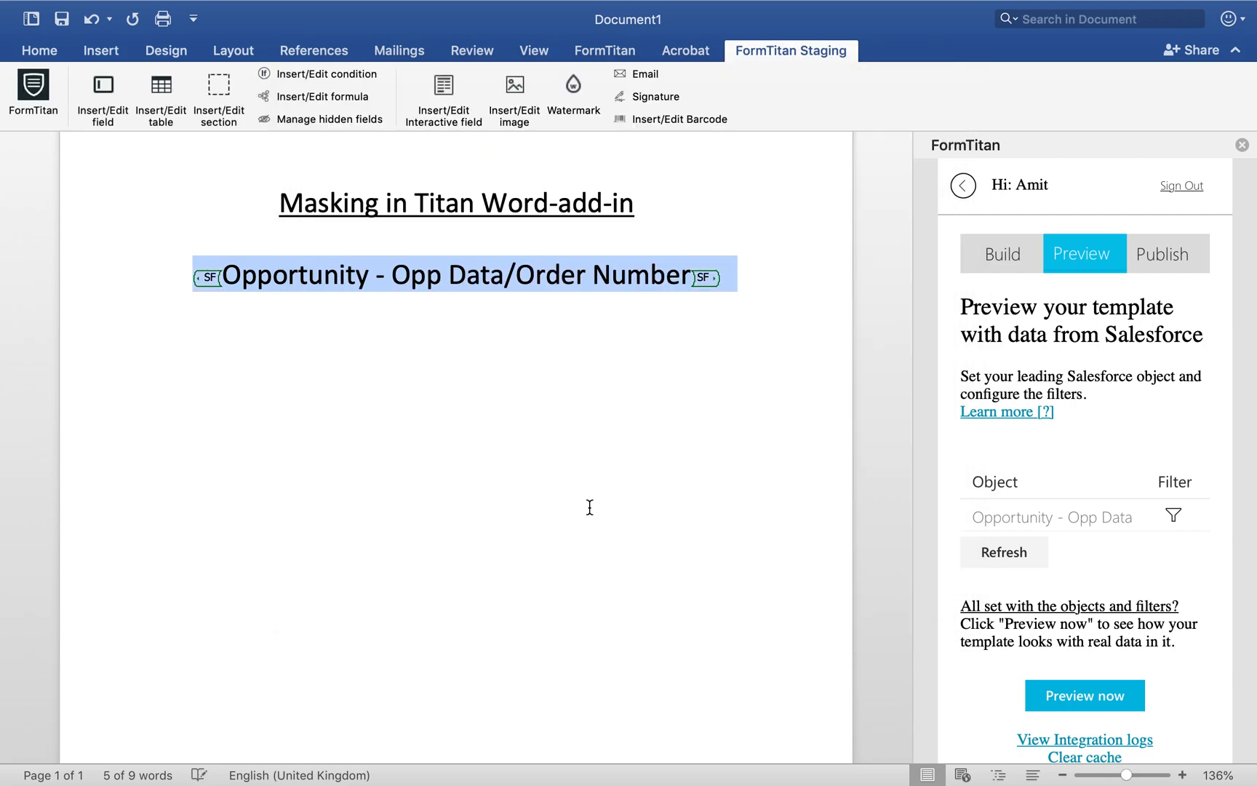
{"action": "left_click", "coordinate": [667, 418]}
Preview the template to check the order number with the comma-spaced LX mask in groups of two, and close the preview document.
{"action": "left_click", "coordinate": [1103, 687]}
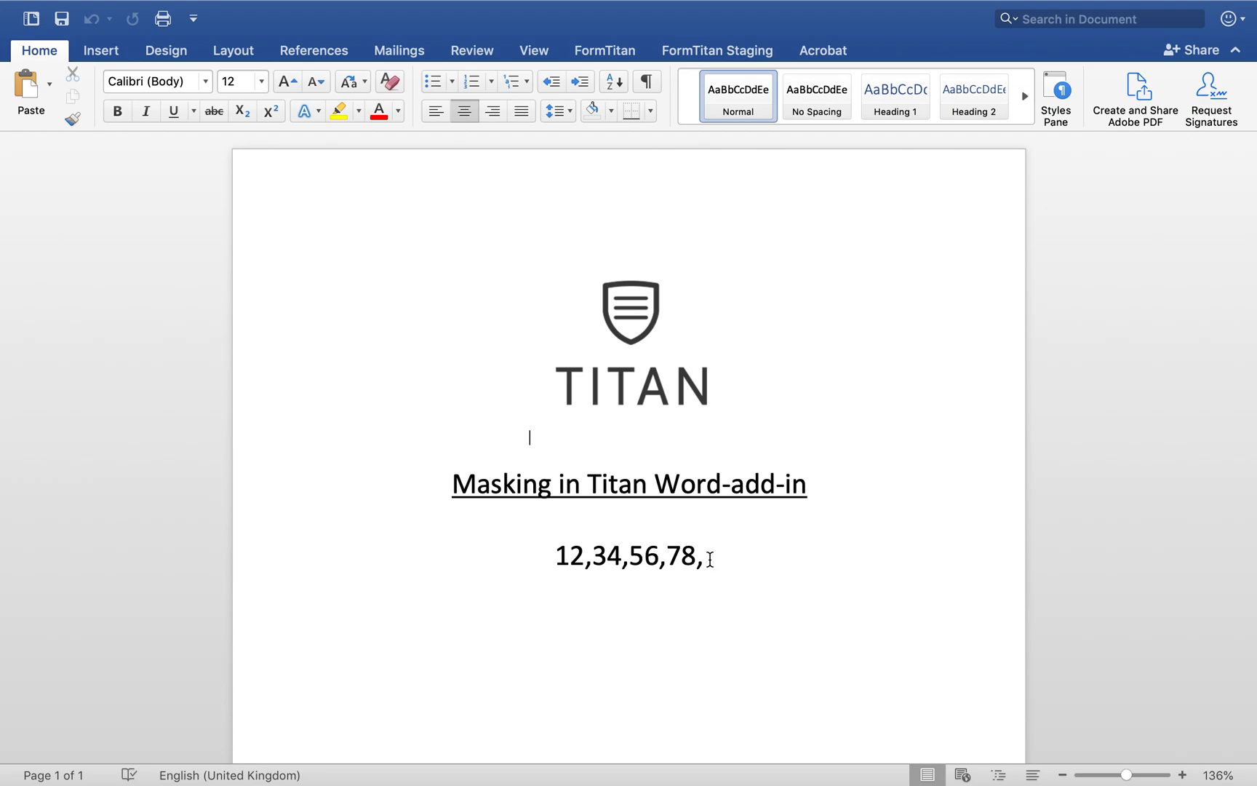
{"action": "mouse_move", "coordinate": [48, 6]}
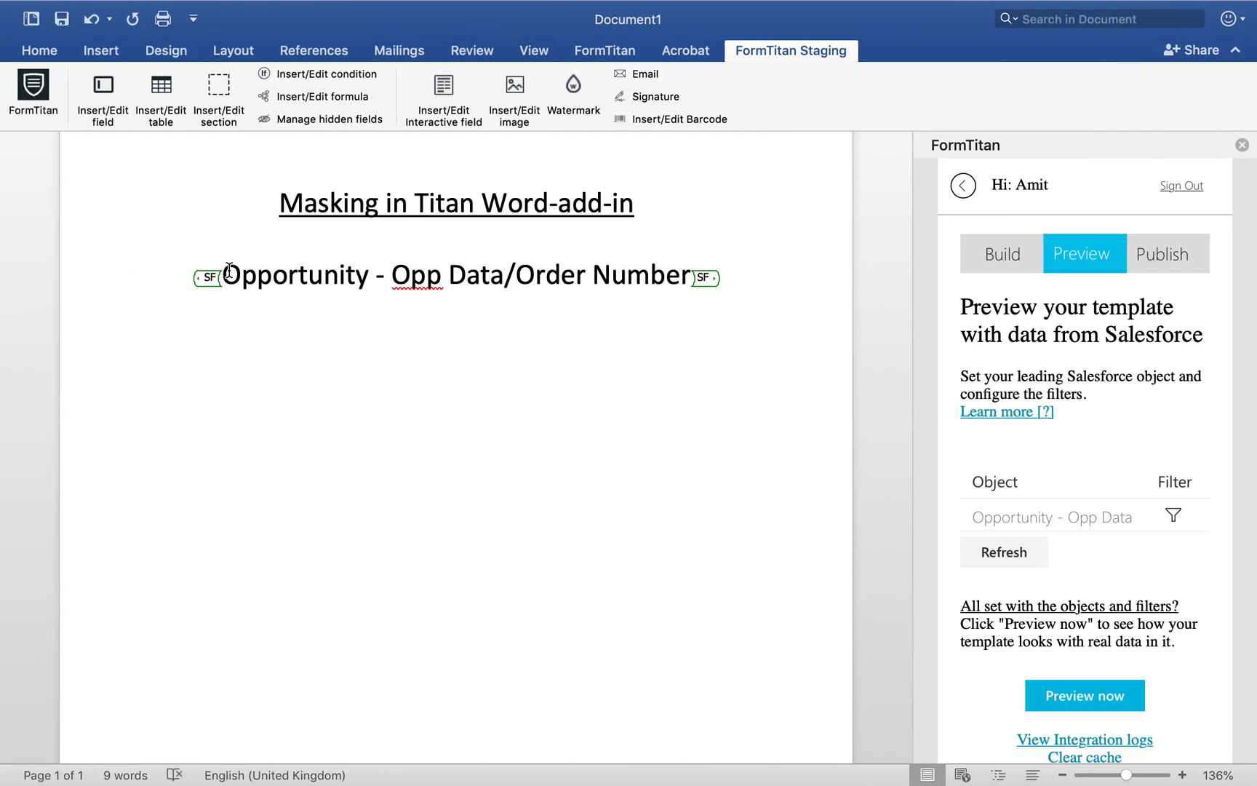
Set the Order Number field's pre-defined mask to number 3 and direction RX, apply the format and save the field.
{"action": "left_click", "coordinate": [203, 275]}
{"action": "left_click", "coordinate": [101, 120]}
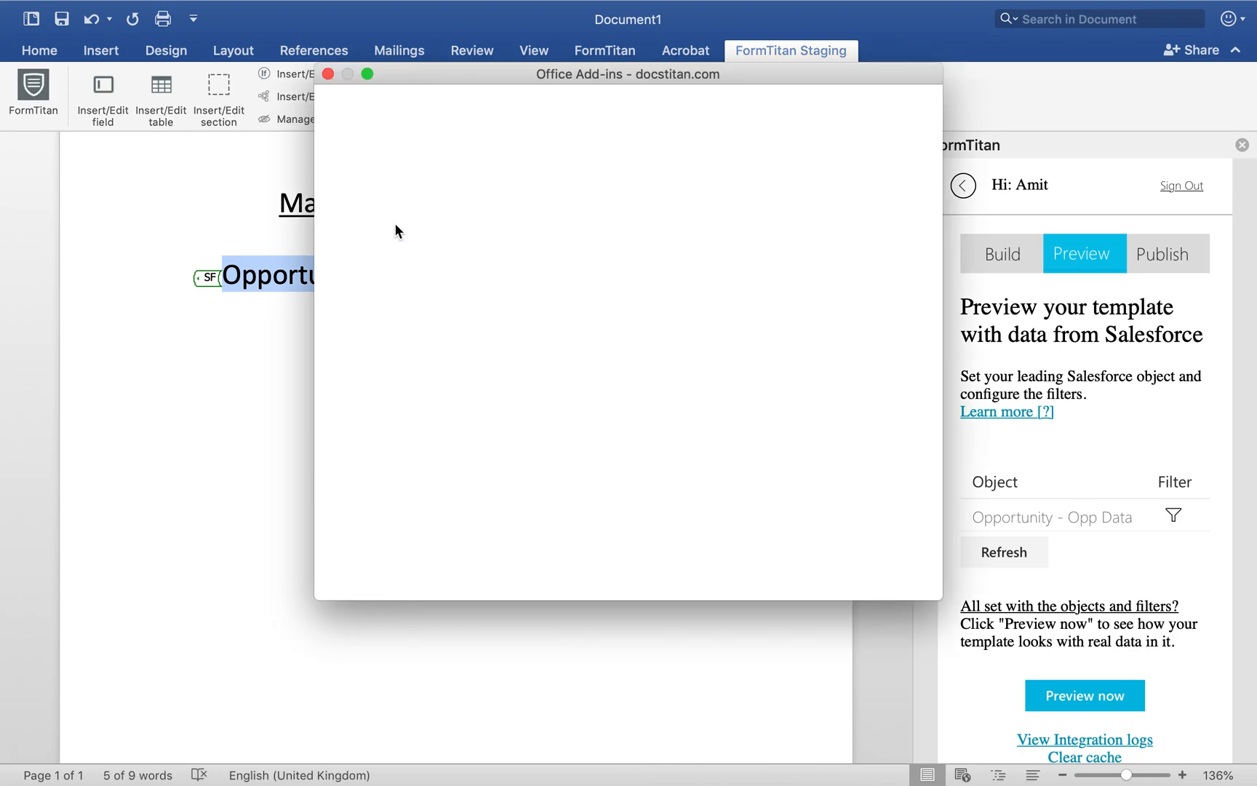
{"action": "left_click", "coordinate": [458, 435]}
{"action": "left_click", "coordinate": [633, 462]}
{"action": "key", "text": "BackSpace"}
{"action": "type", "text": "3"}
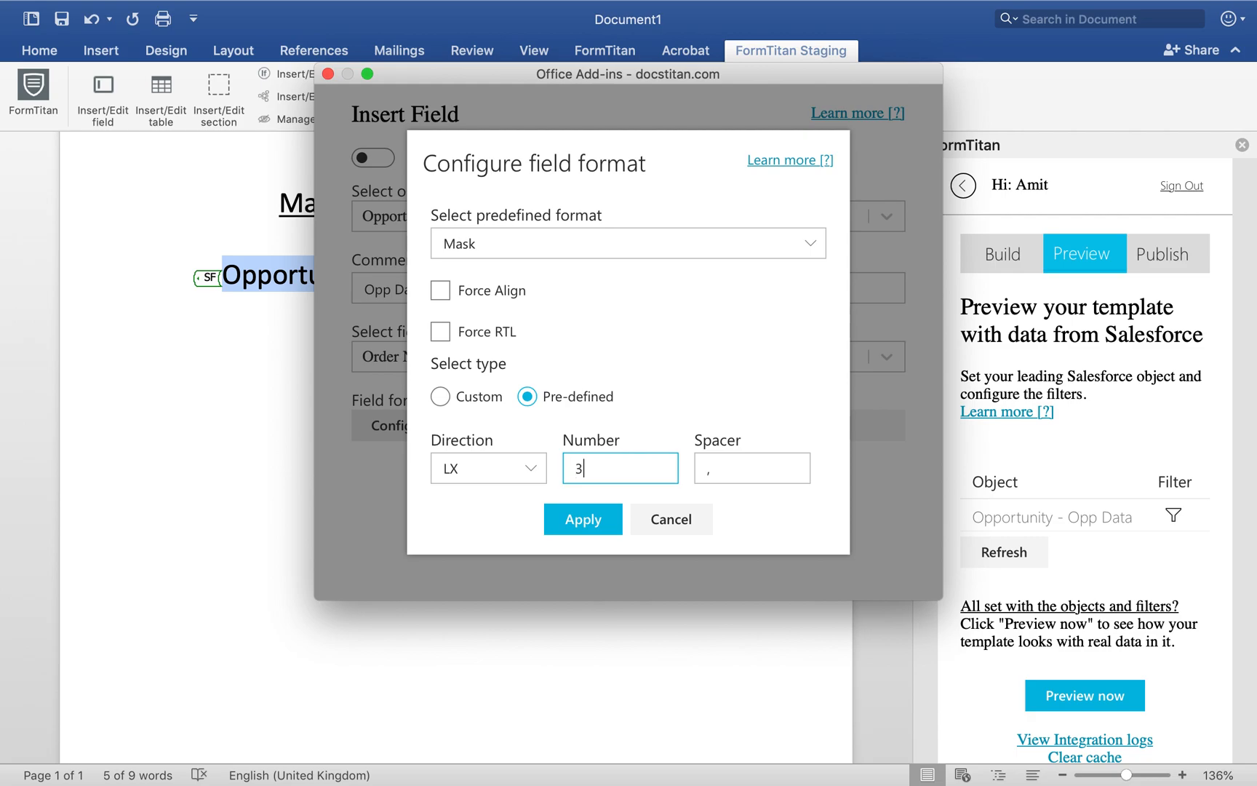
{"action": "left_click", "coordinate": [514, 465]}
{"action": "left_click", "coordinate": [466, 501]}
{"action": "left_click", "coordinate": [575, 519]}
{"action": "left_click", "coordinate": [585, 505]}
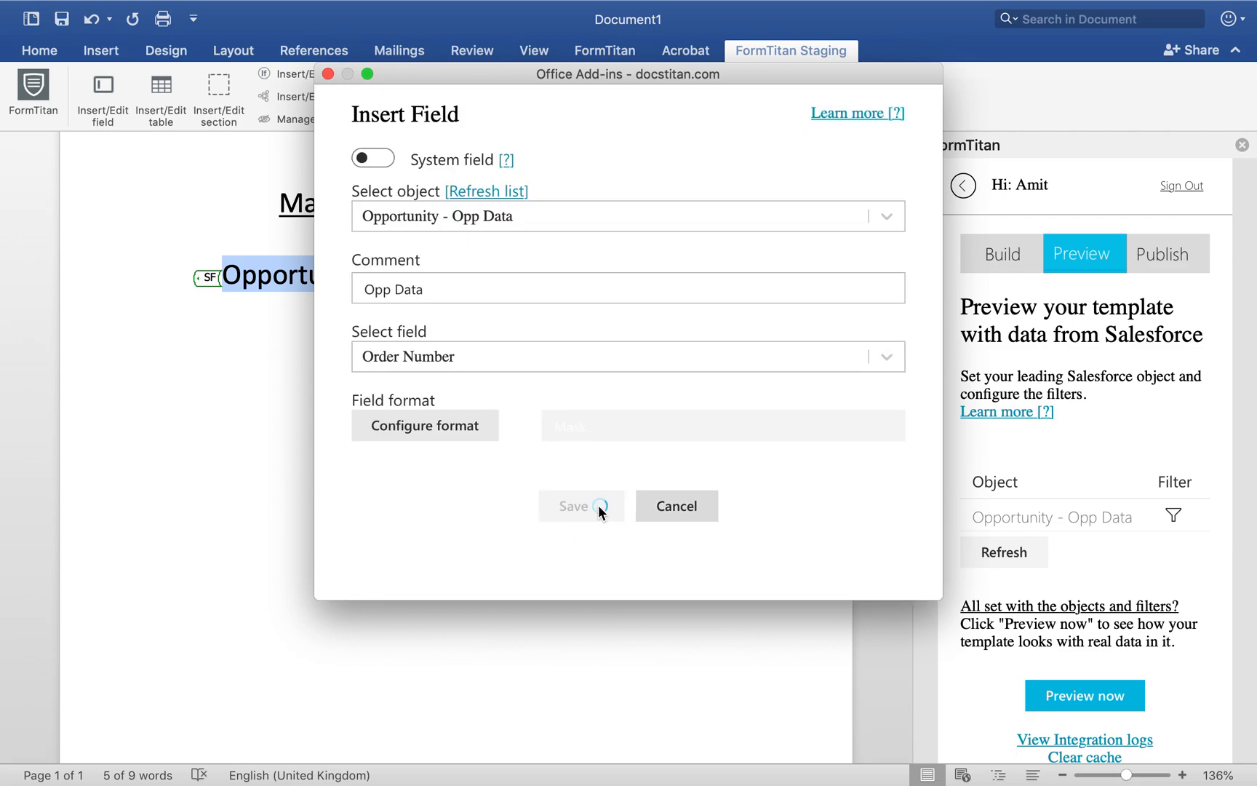
Preview the template to check the order number with the three-digit RX mask, and close the preview document.
{"action": "left_click", "coordinate": [1068, 700]}
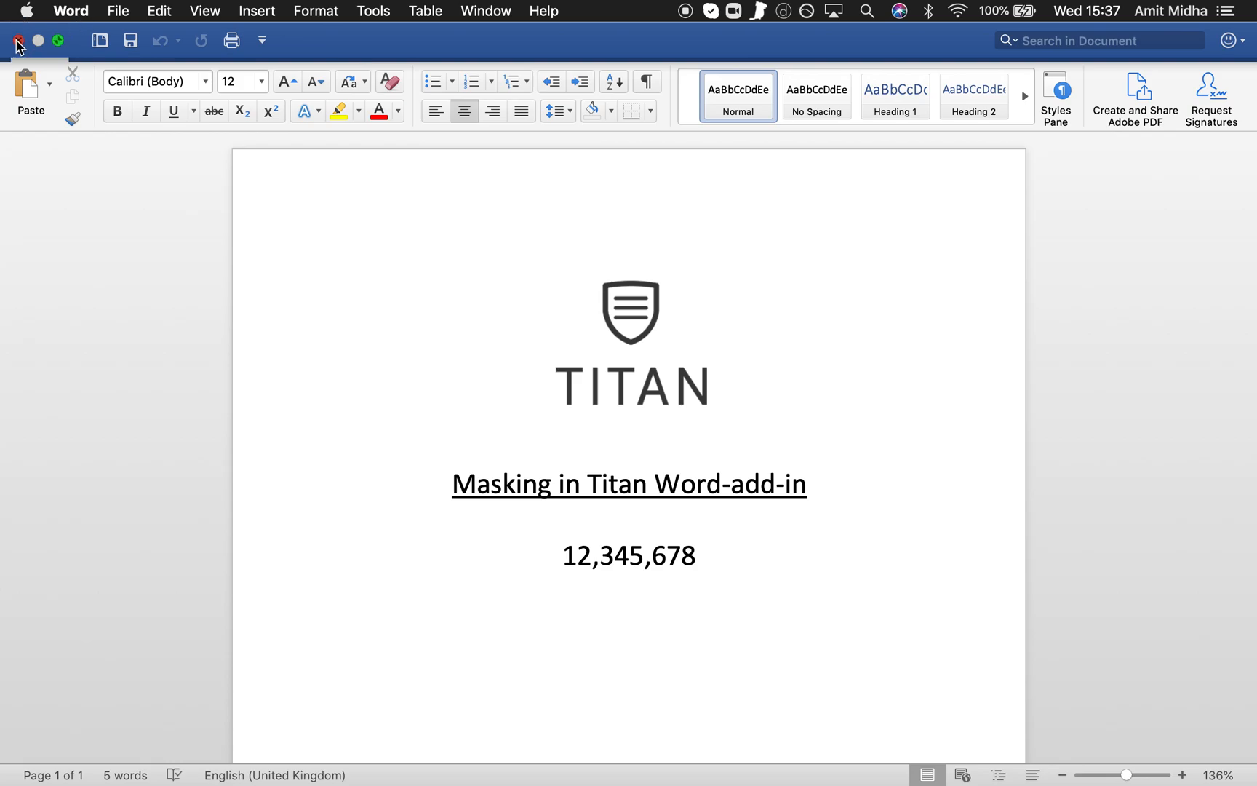
{"action": "left_click", "coordinate": [17, 44]}
Switch the direction of the Order Number field's three-digit mask to LX, apply the format and save the field.
{"action": "left_click", "coordinate": [225, 281]}
{"action": "left_click", "coordinate": [201, 273]}
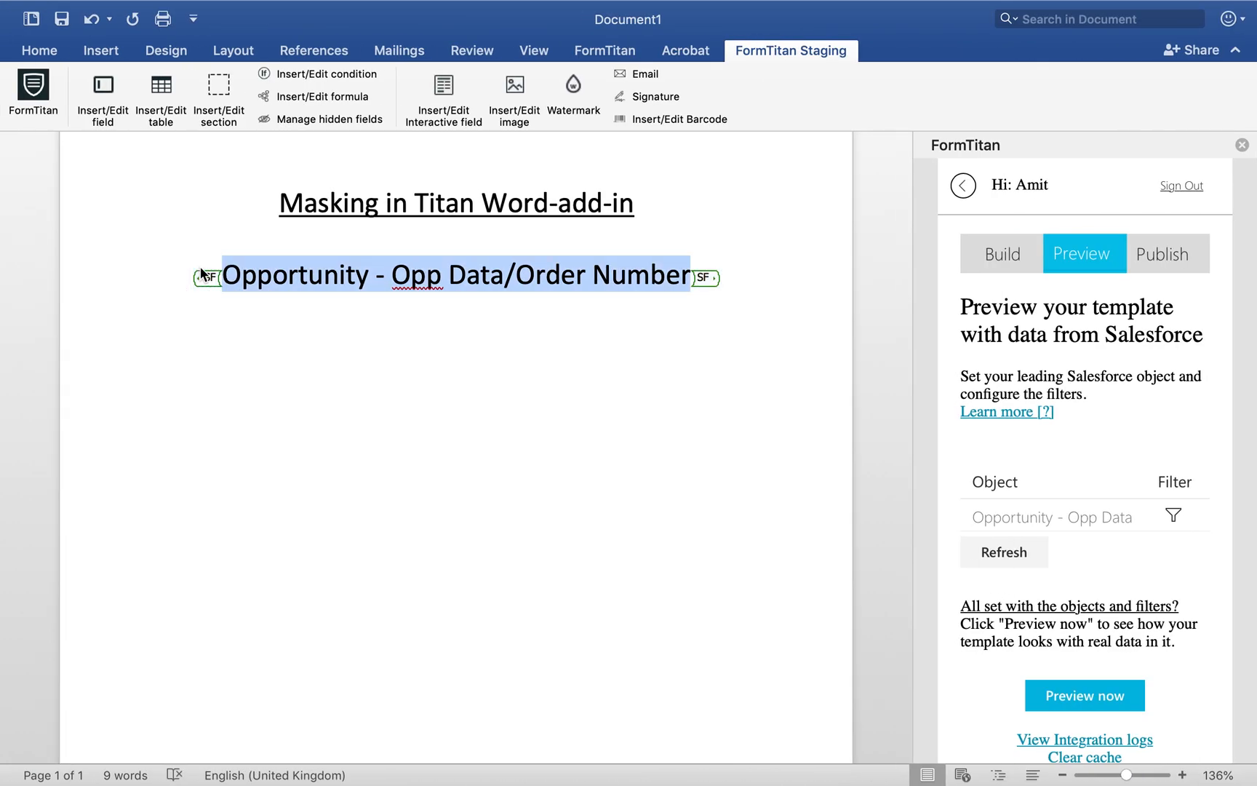
{"action": "left_click", "coordinate": [94, 107]}
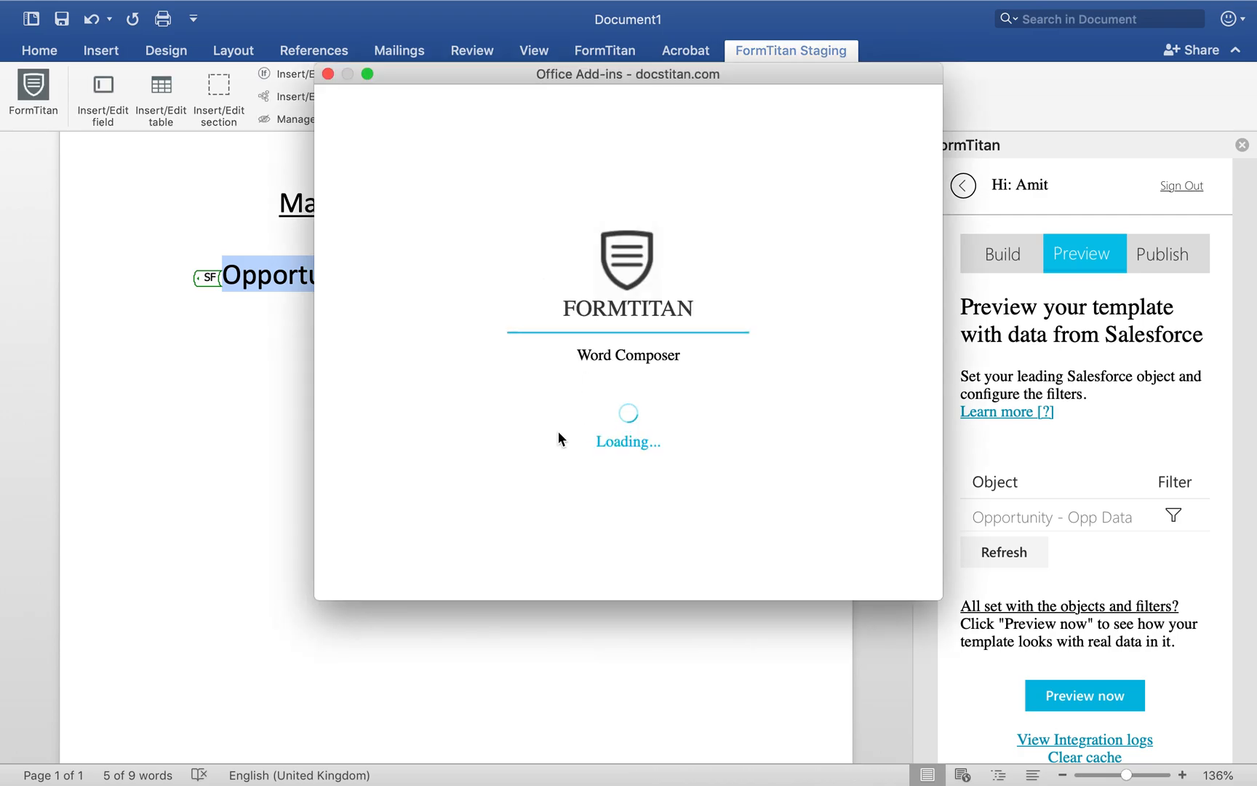
{"action": "left_click", "coordinate": [476, 422]}
{"action": "left_click", "coordinate": [527, 468]}
{"action": "left_click", "coordinate": [457, 532]}
{"action": "left_click", "coordinate": [590, 521]}
{"action": "left_click", "coordinate": [591, 513]}
Preview the template to check the digit grouping of the three-digit LX mask, and close the preview document without saving.
{"action": "left_click", "coordinate": [709, 525]}
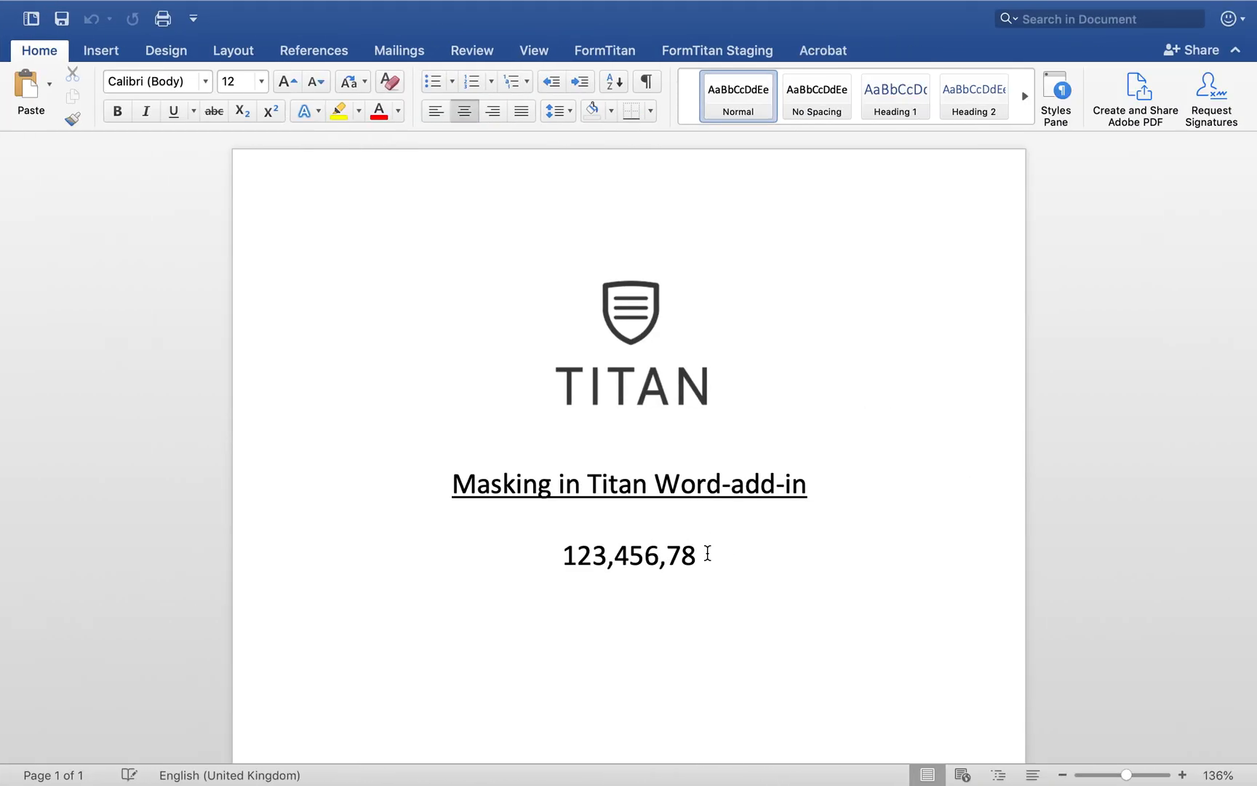
{"action": "left_click_drag", "start_coordinate": [695, 554], "coordinate": [681, 554]}
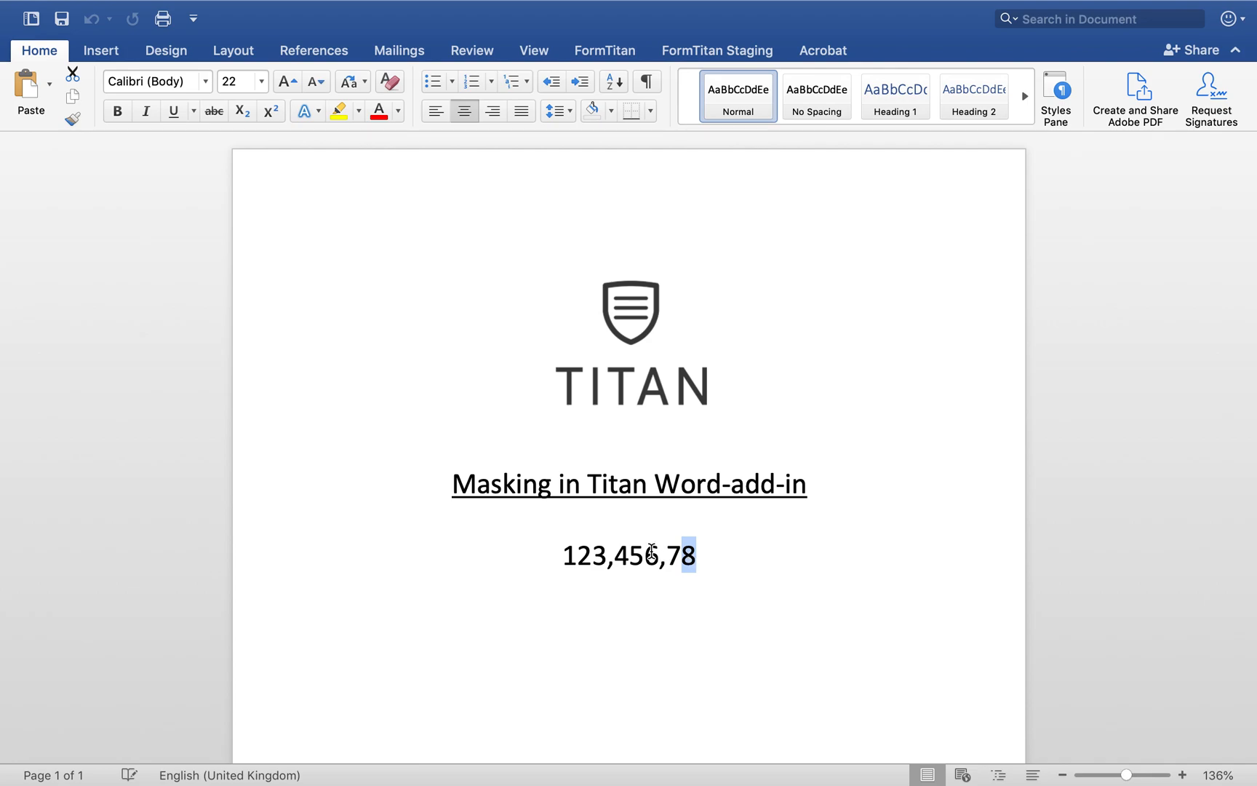
{"action": "left_click", "coordinate": [706, 589]}
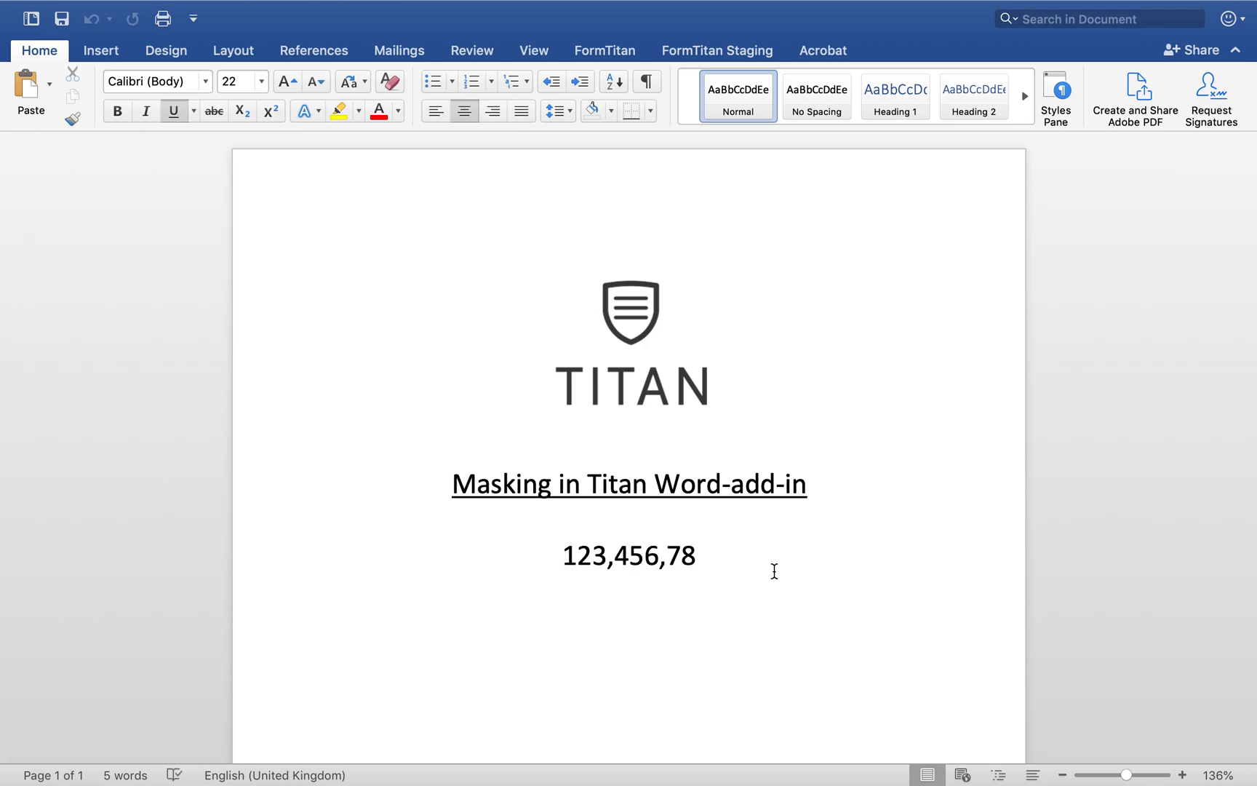
{"action": "left_click", "coordinate": [19, 41]}
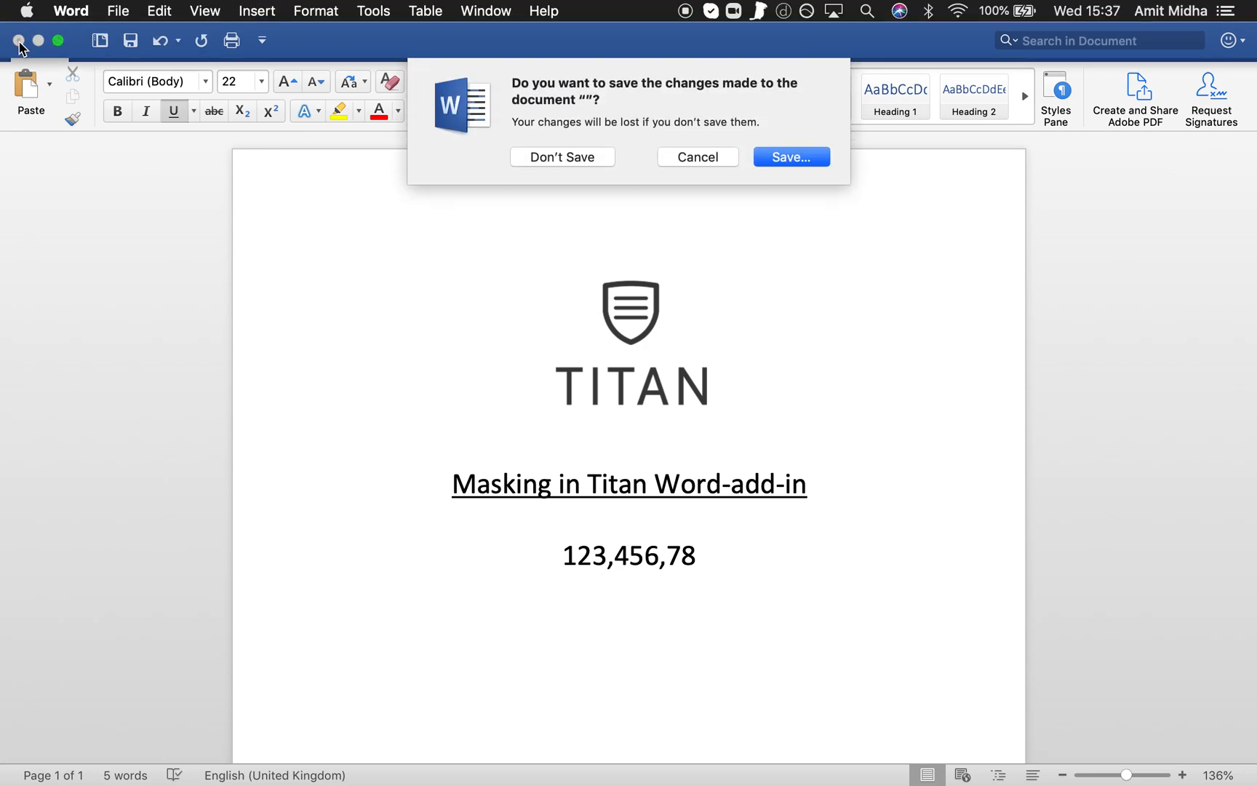
{"action": "left_click", "coordinate": [563, 154]}
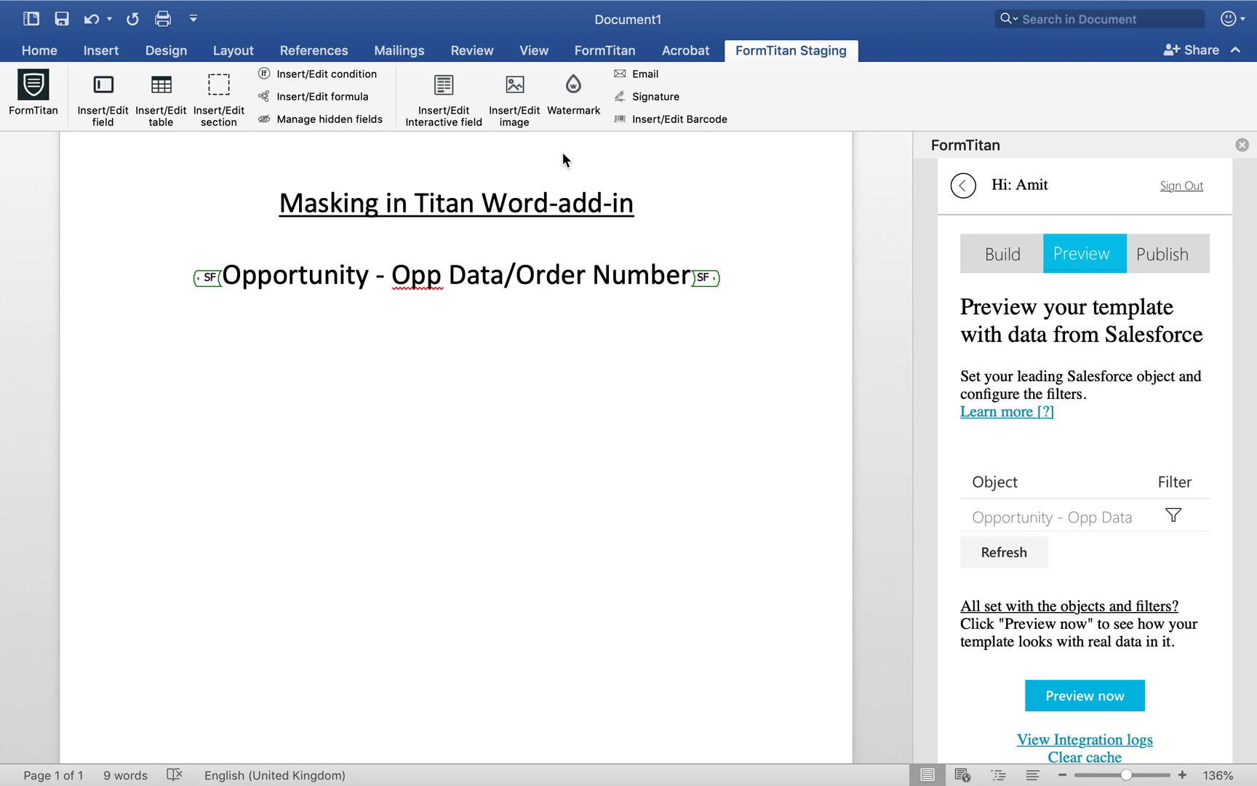